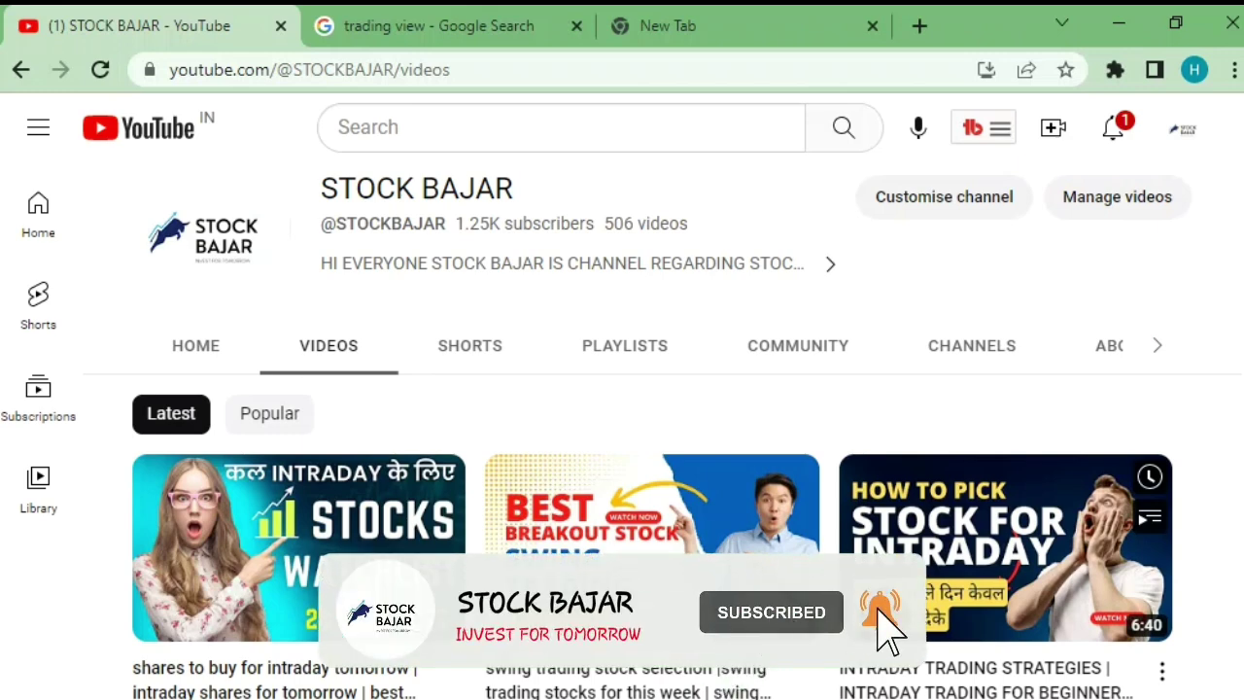
Open a new browser tab and rerun the earlier 'nifty 500 stock list' Google search.
{"action": "key", "text": "ctrl+3"}
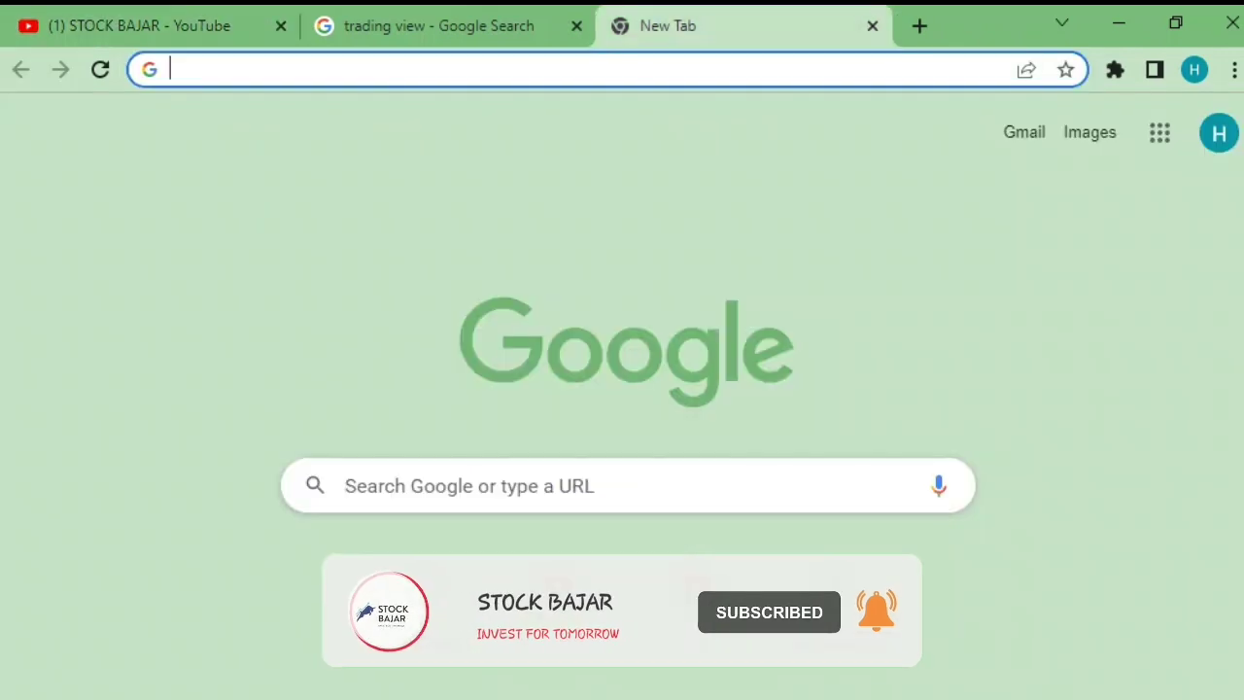
{"action": "left_click", "coordinate": [486, 484]}
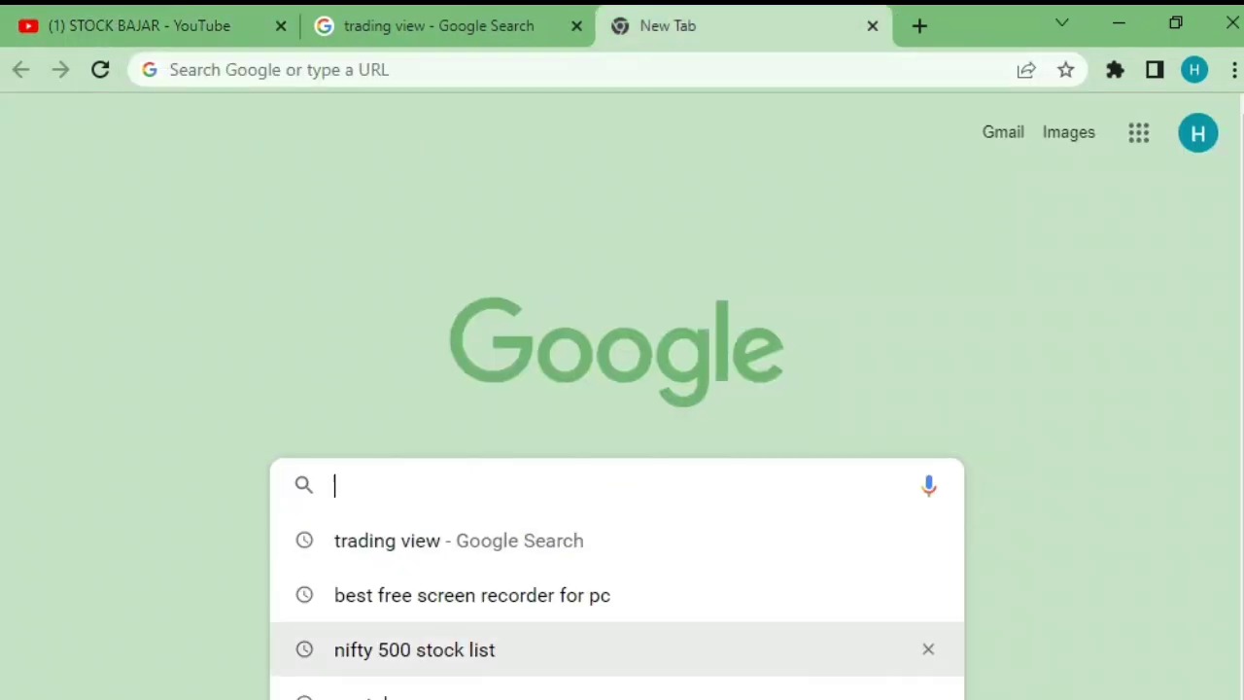
{"action": "left_click", "coordinate": [414, 650]}
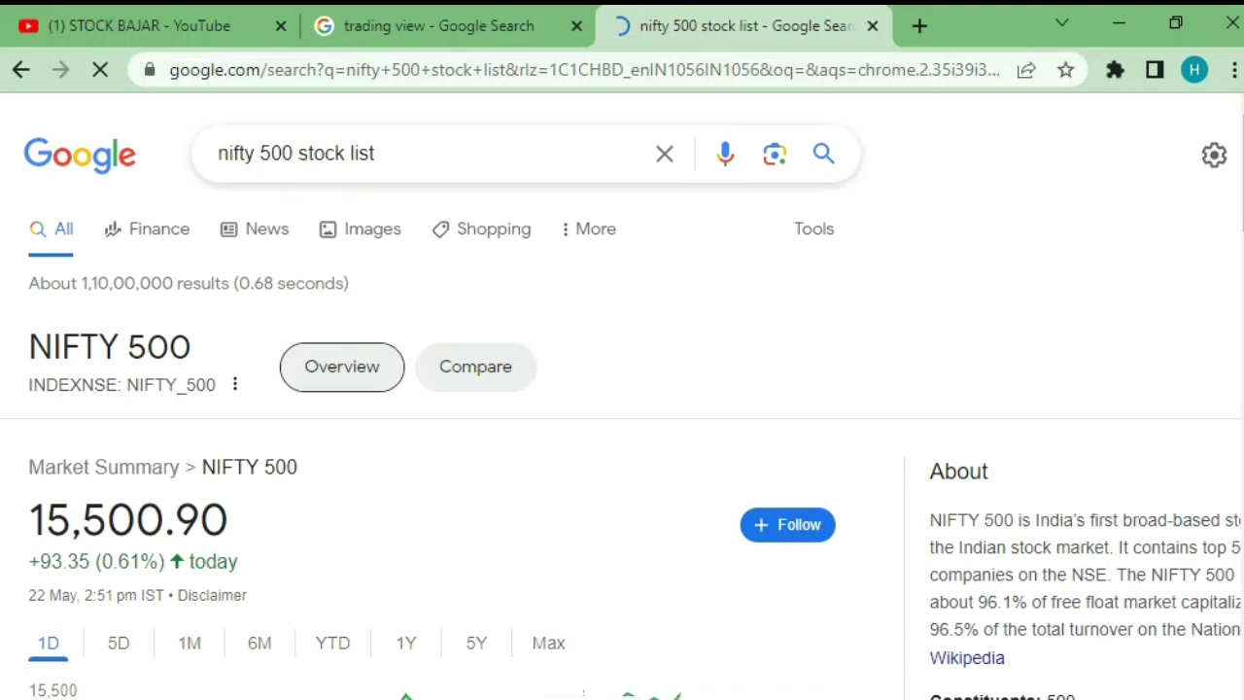
Change the query to 'nifty 200 stock list' and run the search.
{"action": "left_click", "coordinate": [268, 154]}
{"action": "key", "text": "BackSpace"}
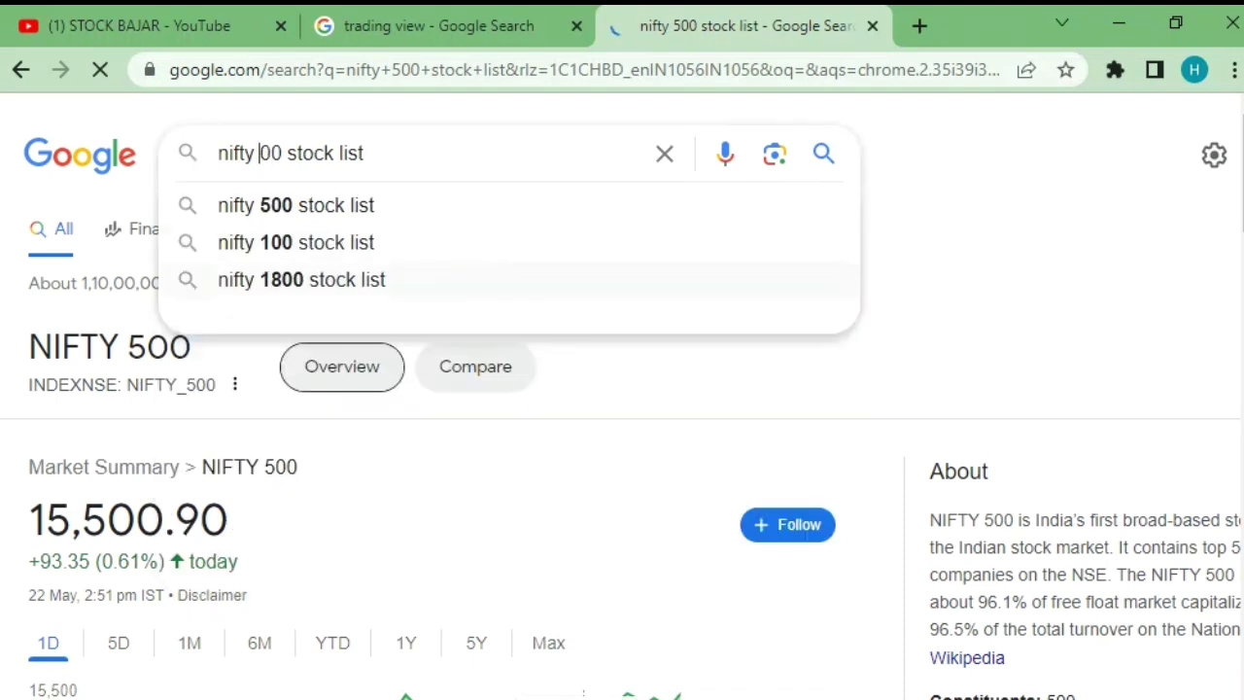
{"action": "type", "text": "2"}
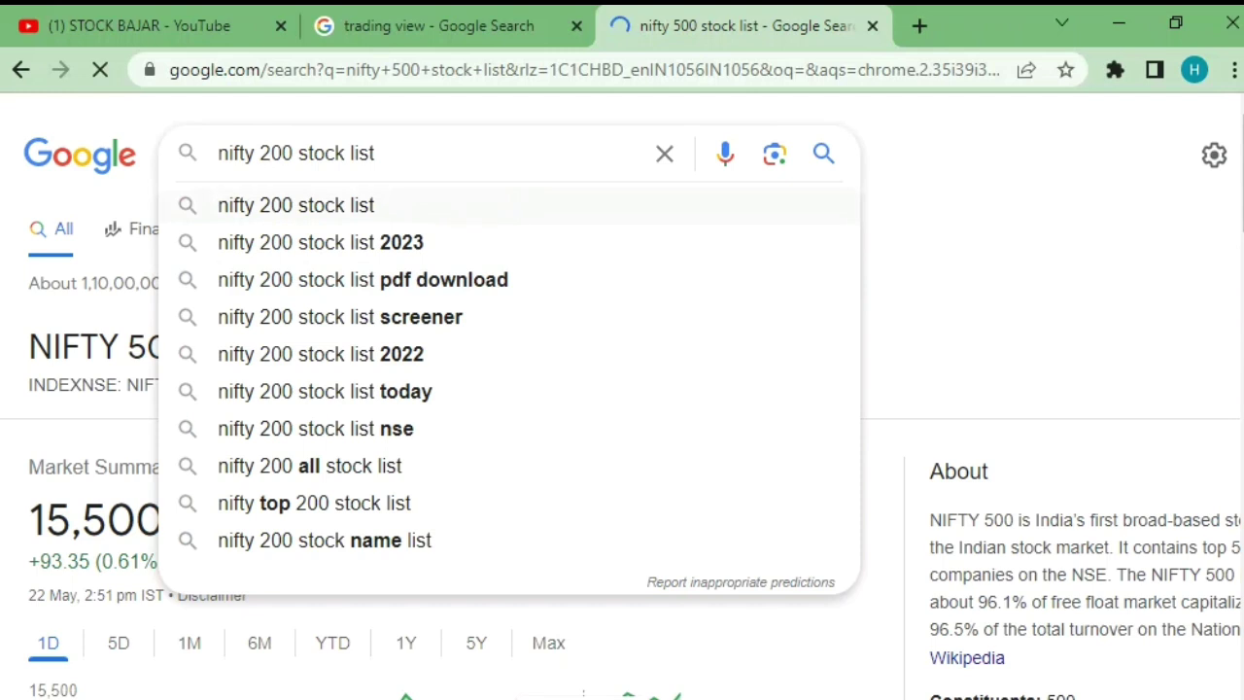
{"action": "key", "text": "BackSpace"}
{"action": "type", "text": "5"}
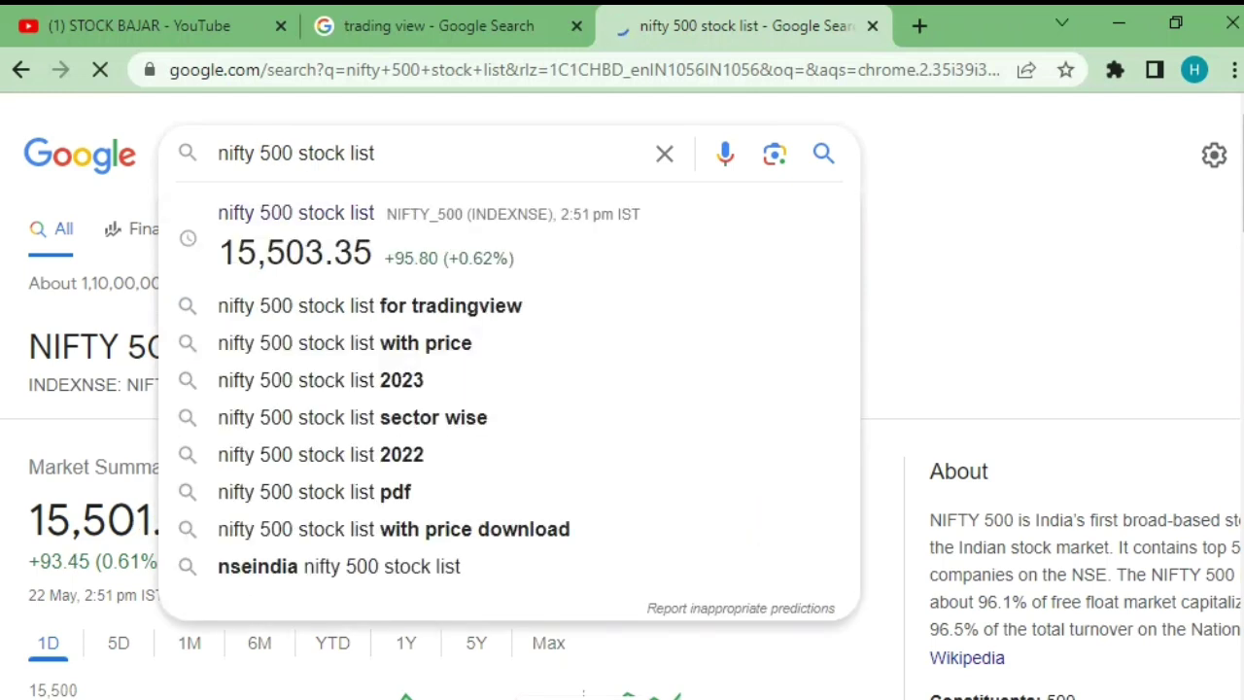
{"action": "key", "text": "BackSpace"}
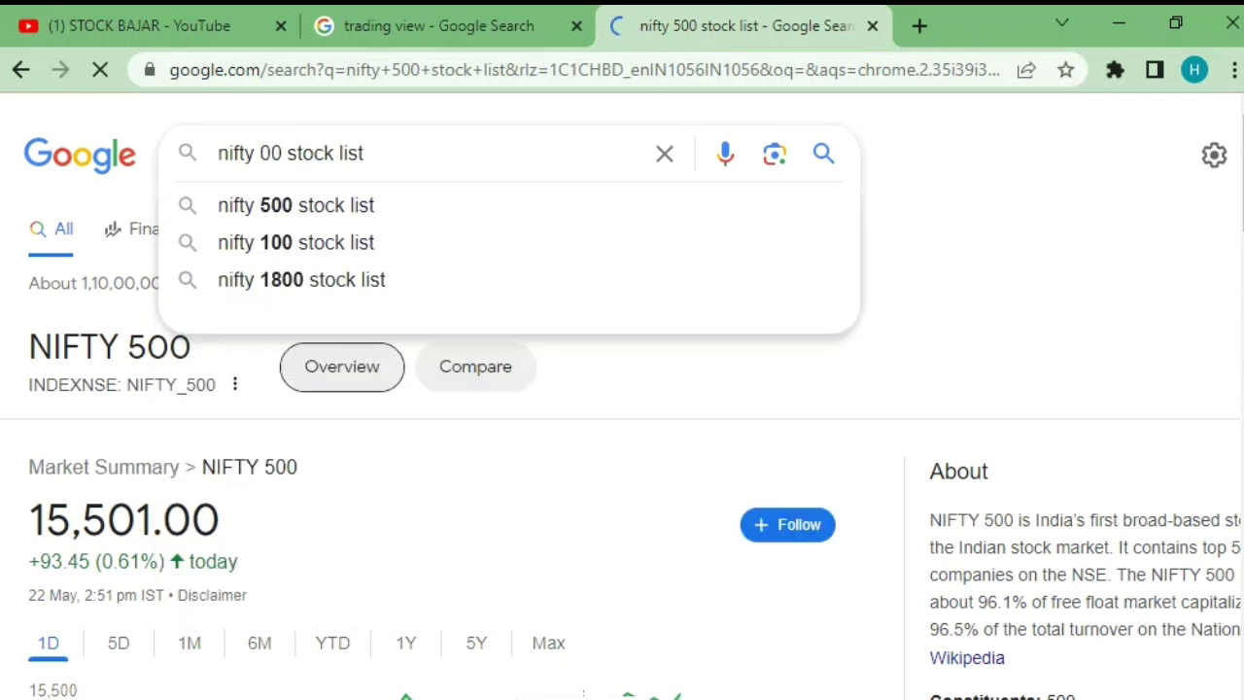
{"action": "type", "text": "2"}
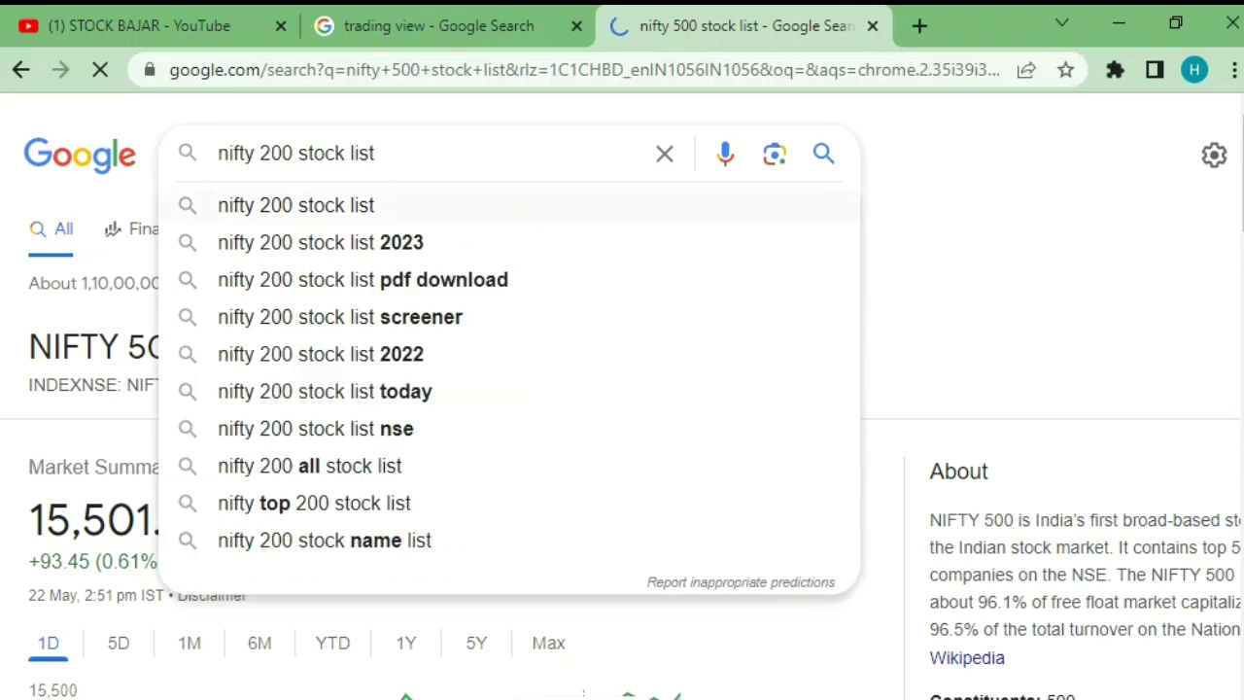
{"action": "key", "text": "Return"}
{"action": "scroll", "coordinate": [622, 437], "scroll_direction": "down", "scroll_amount": 2}
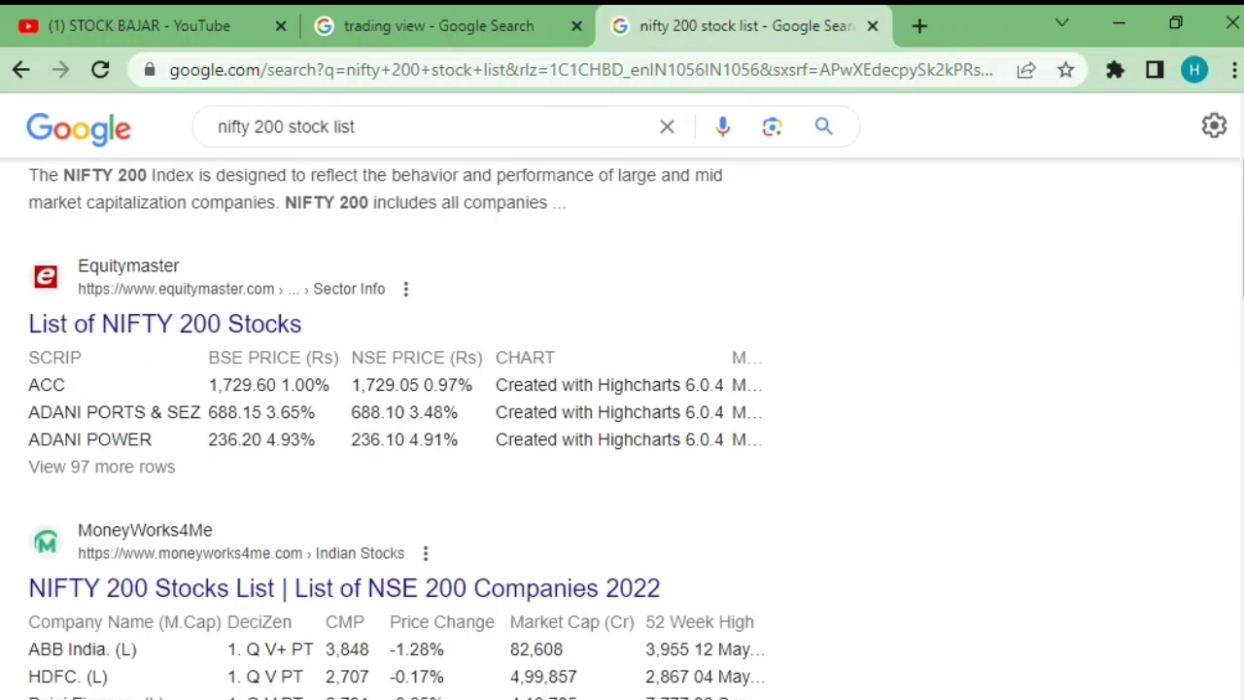
{"action": "scroll", "coordinate": [622, 438], "scroll_direction": "up", "scroll_amount": 2}
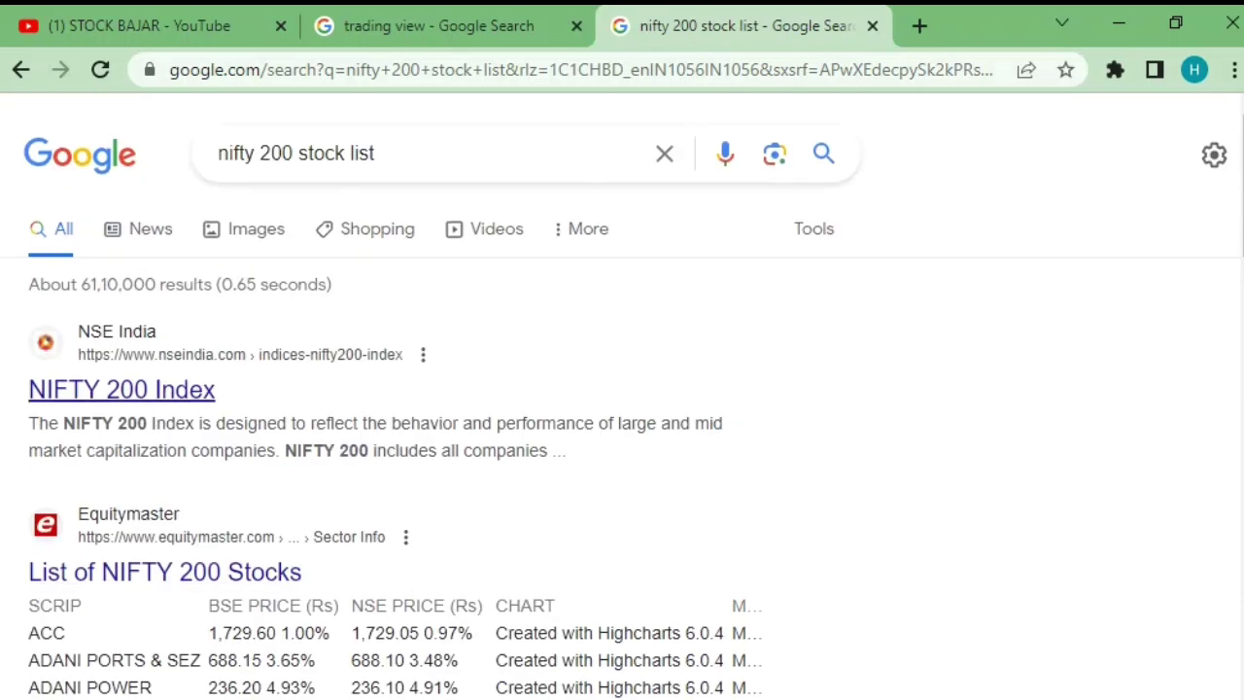
Open the NSE India NIFTY 200 Index result and bring up its constituent list as ind_nifty200list.
{"action": "left_click", "coordinate": [122, 389]}
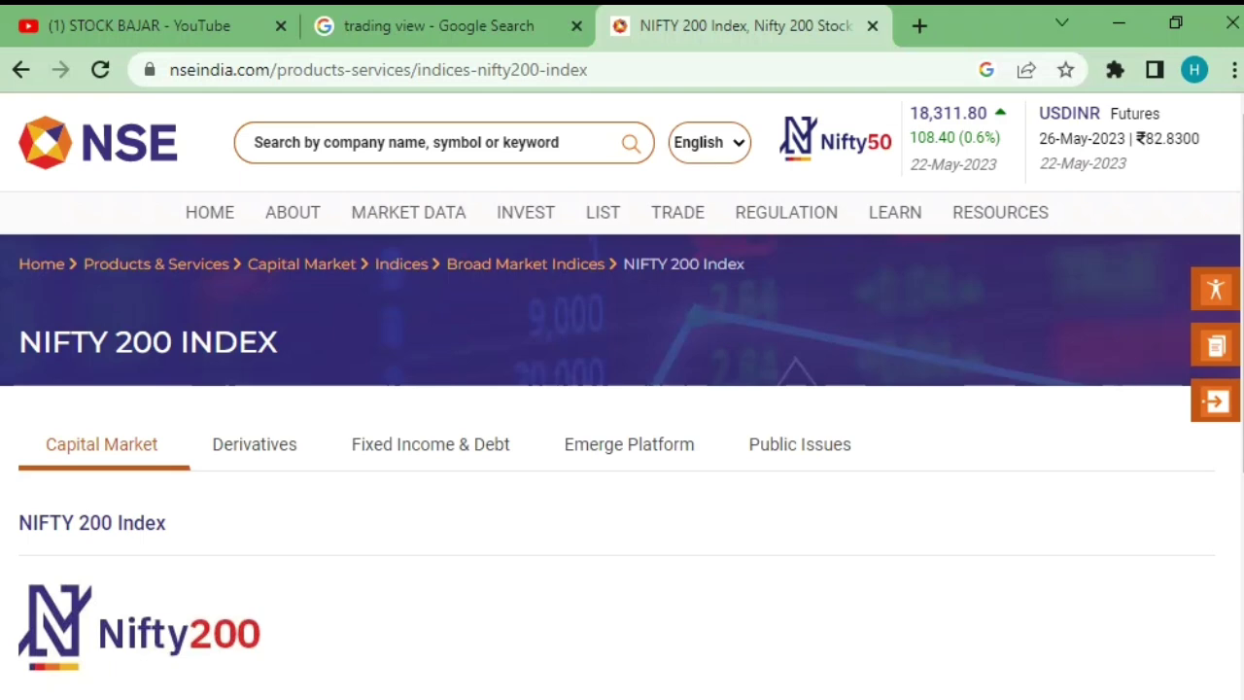
{"action": "scroll", "coordinate": [622, 467], "scroll_direction": "down", "scroll_amount": 4}
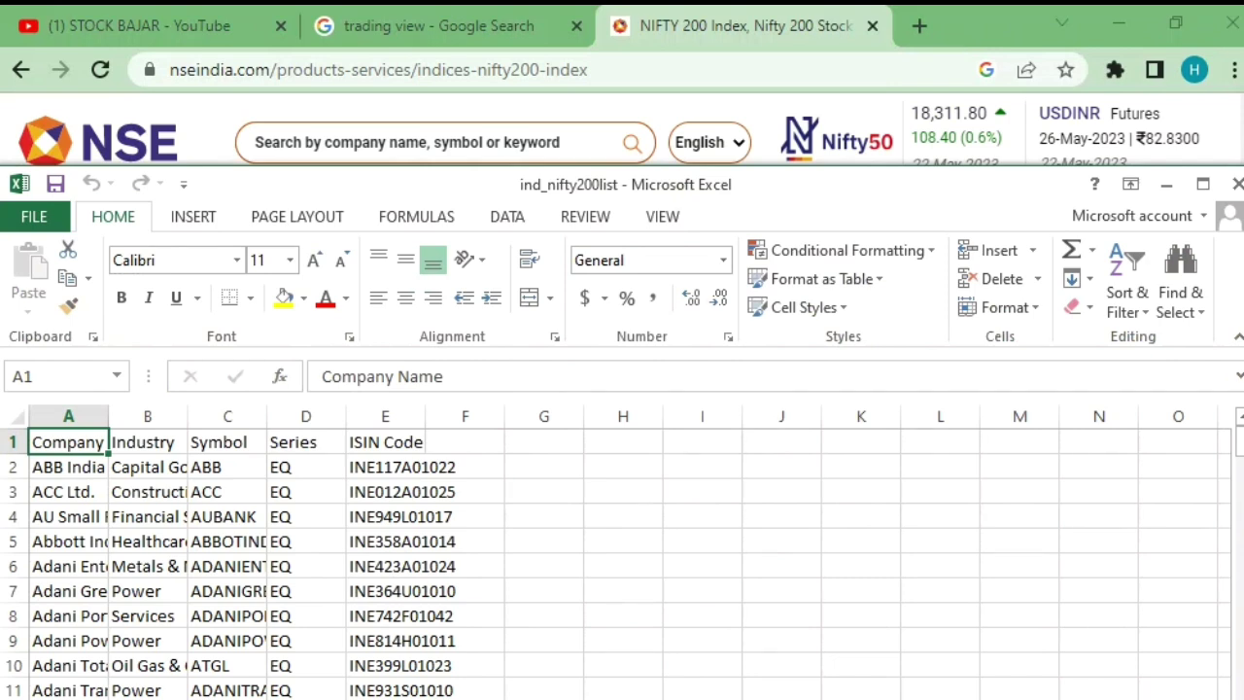
Delete the entire Company Name column from the sheet.
{"action": "right_click", "coordinate": [90, 430]}
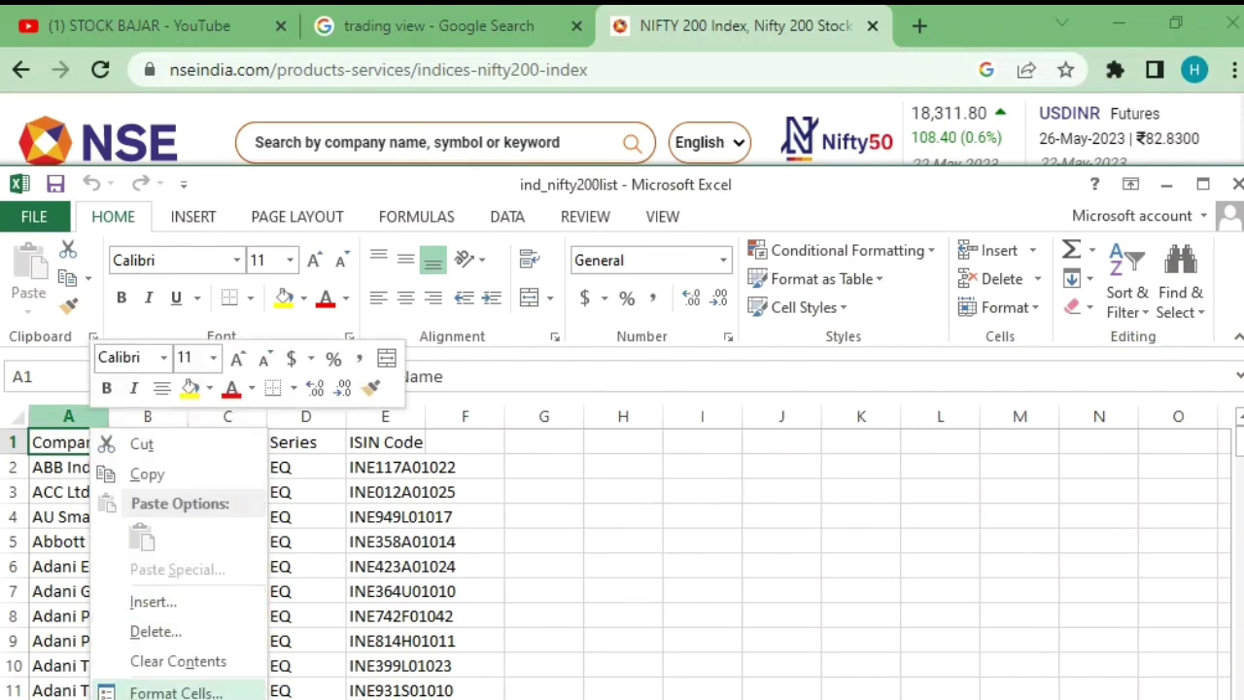
{"action": "left_click", "coordinate": [156, 631]}
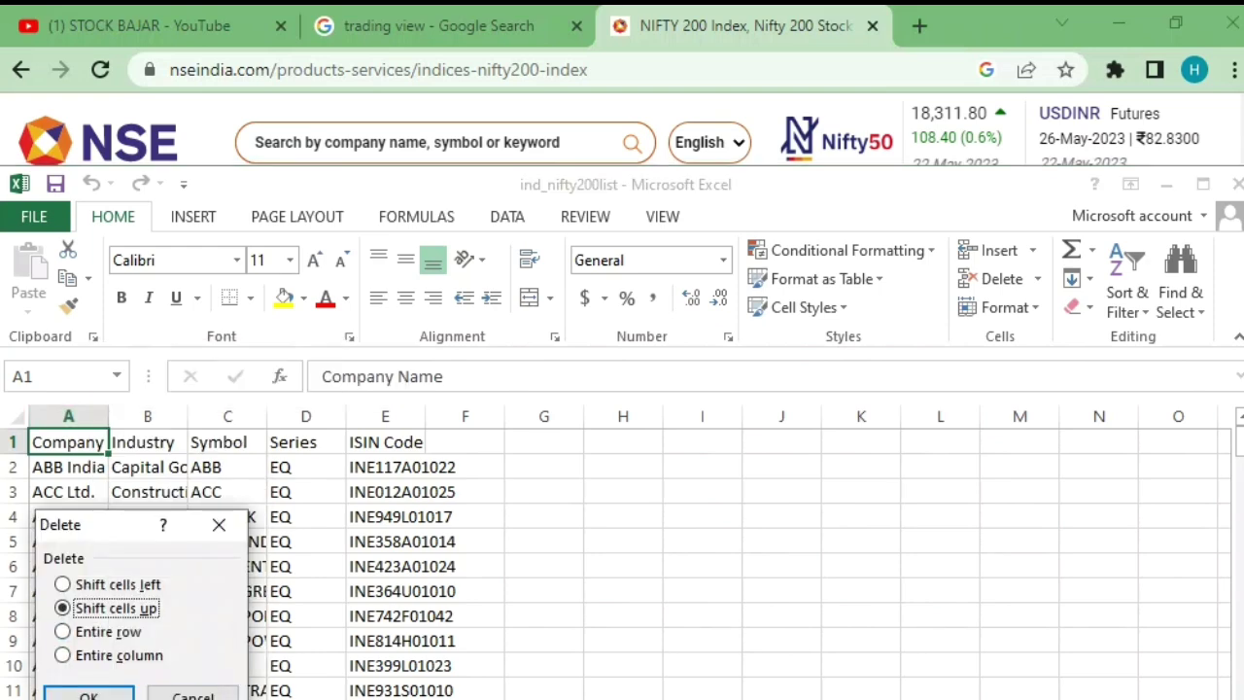
{"action": "left_click", "coordinate": [193, 693]}
{"action": "right_click", "coordinate": [86, 430]}
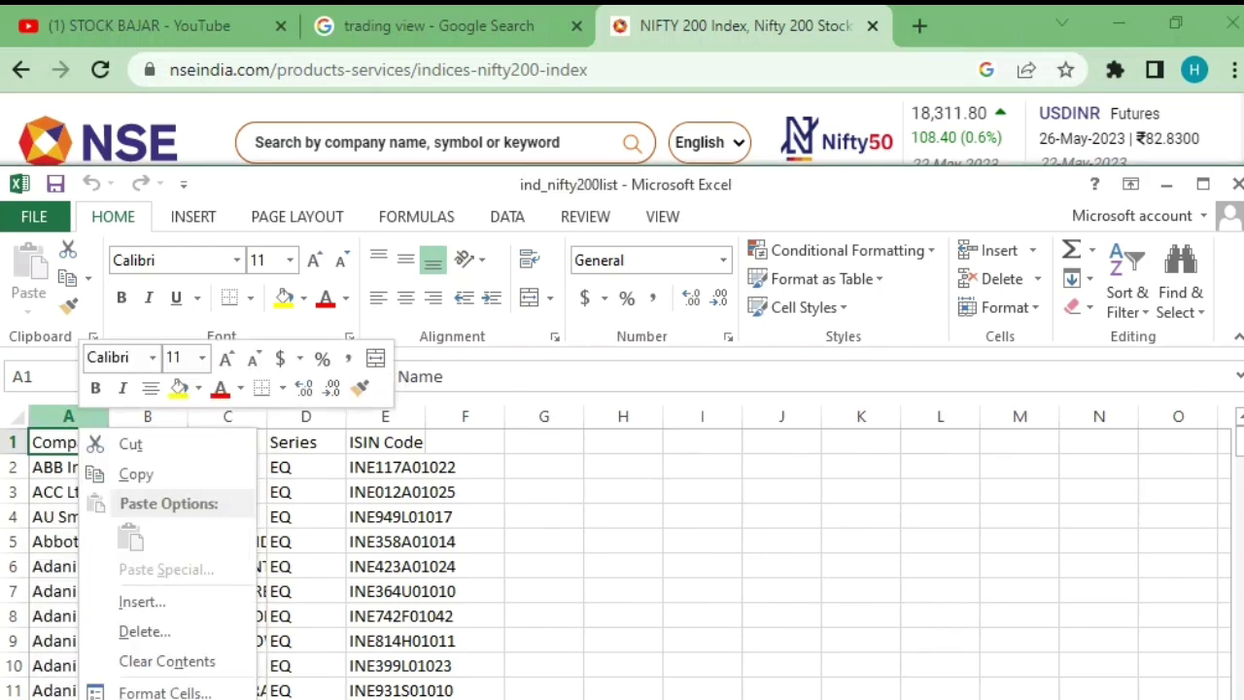
{"action": "left_click", "coordinate": [146, 631]}
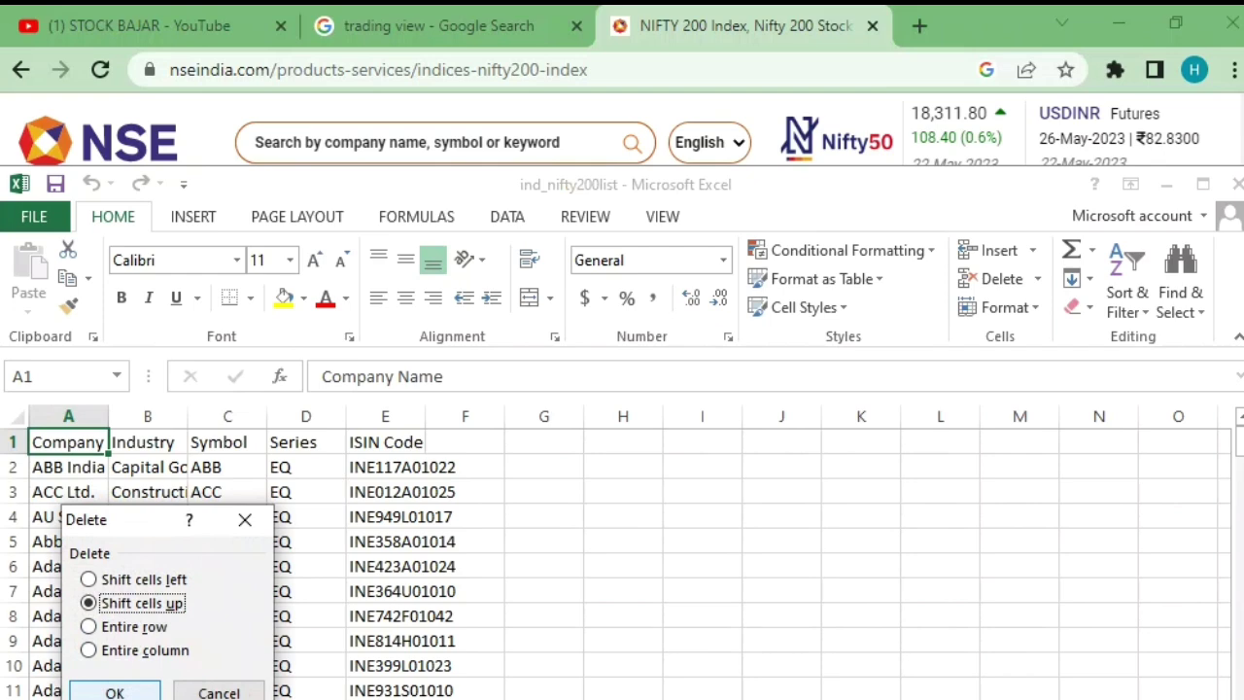
{"action": "left_click", "coordinate": [89, 650]}
{"action": "left_click", "coordinate": [114, 692]}
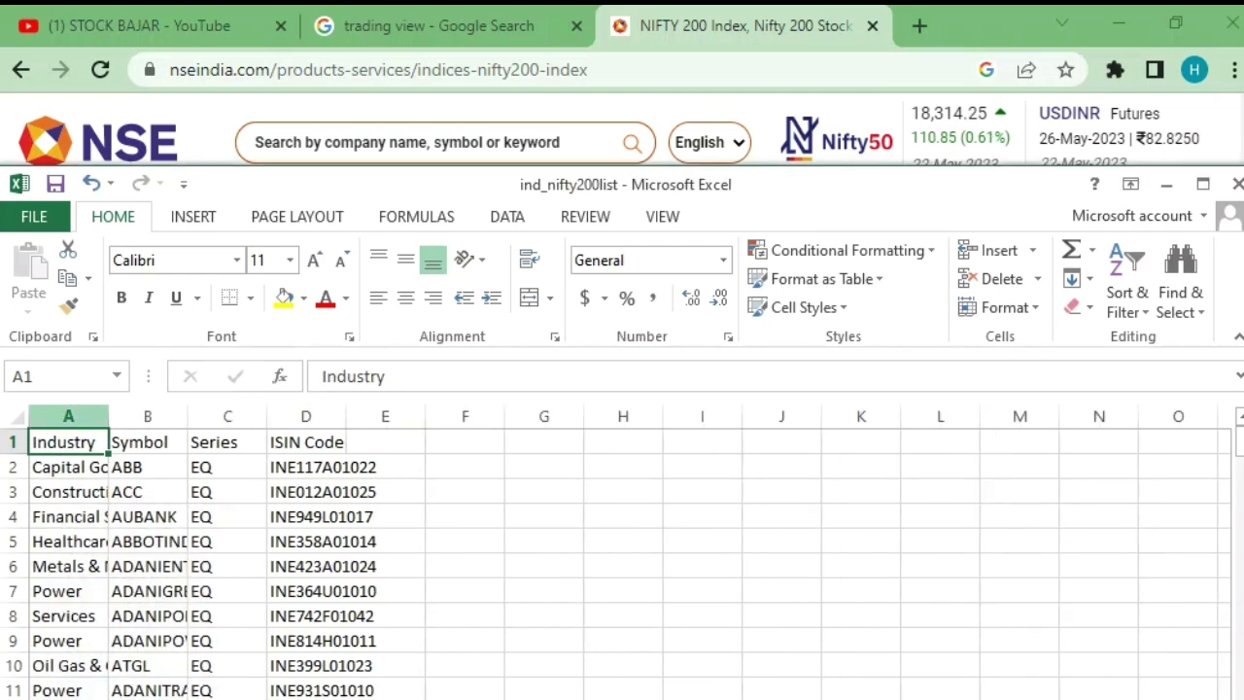
Delete the Industry, Series and ISIN Code columns, leaving only Symbol.
{"action": "right_click", "coordinate": [80, 418]}
{"action": "left_click", "coordinate": [141, 625]}
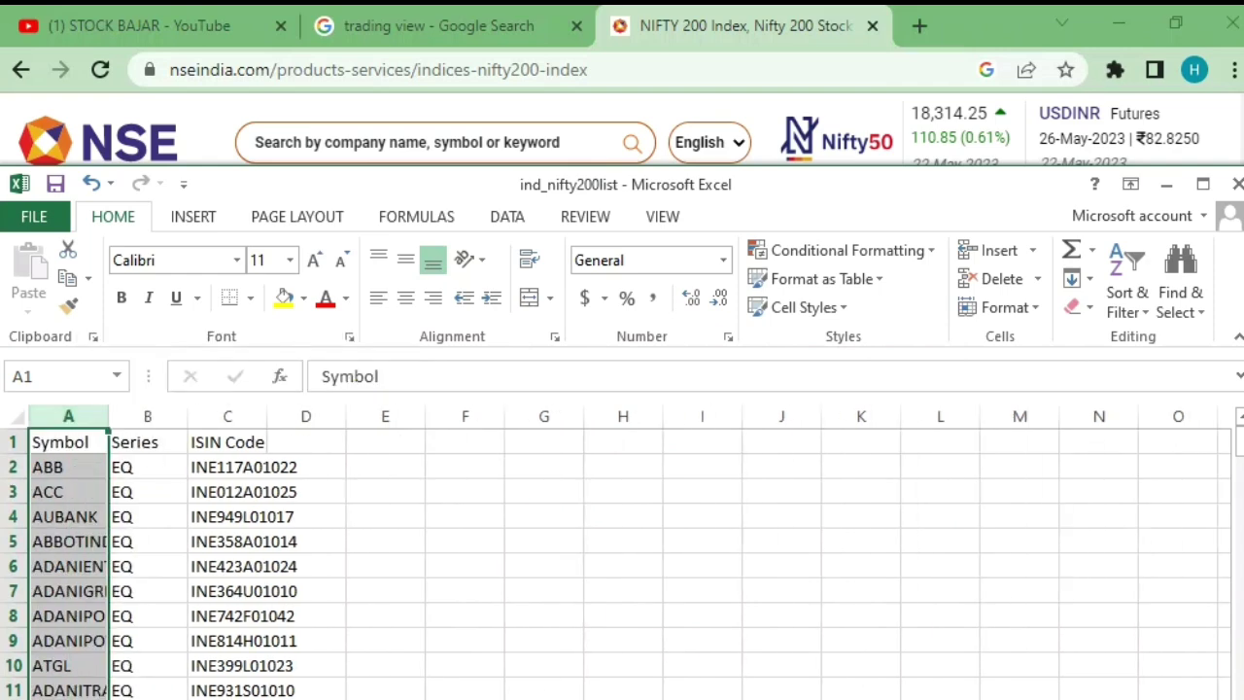
{"action": "right_click", "coordinate": [147, 418]}
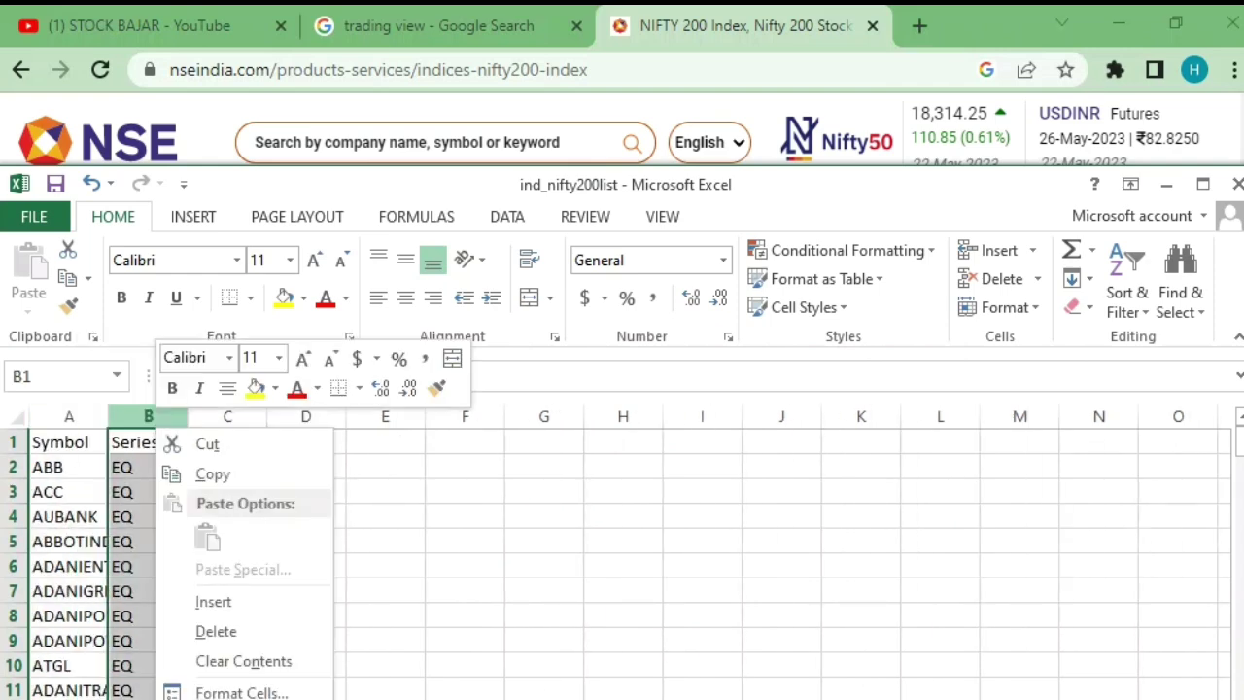
{"action": "left_click", "coordinate": [214, 632]}
{"action": "right_click", "coordinate": [155, 418]}
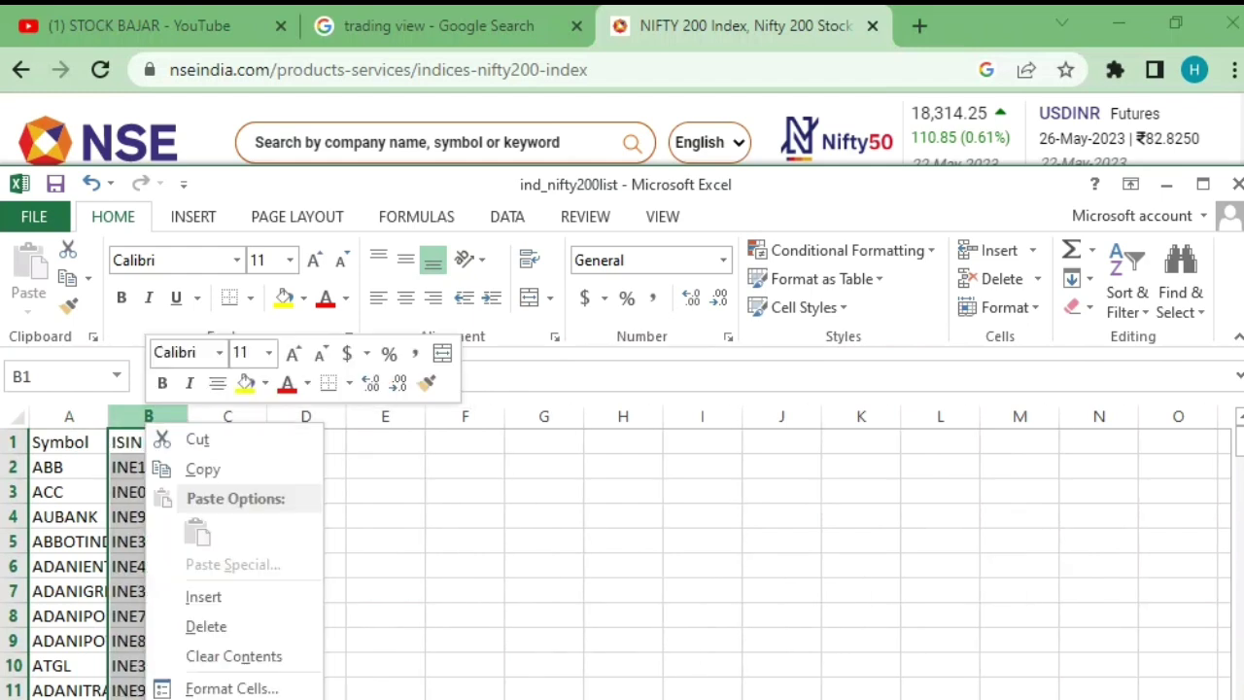
{"action": "left_click", "coordinate": [205, 625]}
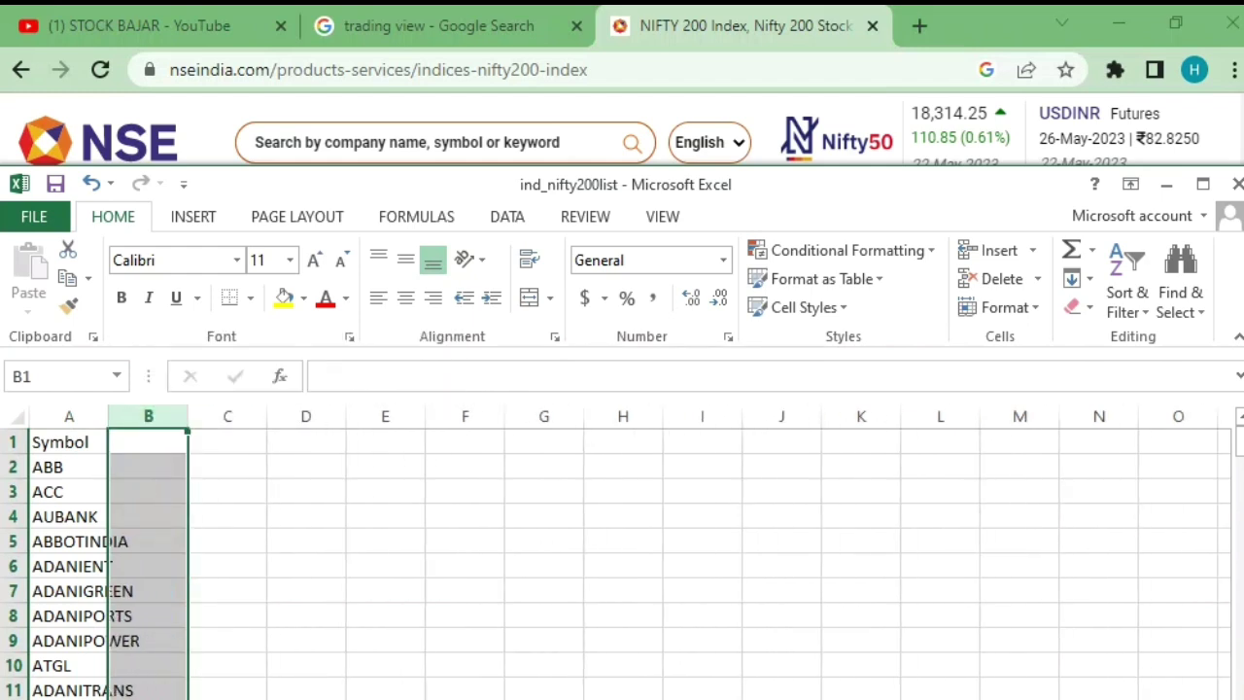
Autofit column A and delete the Symbol header row so ABB sits in A1.
{"action": "double_click", "coordinate": [108, 416]}
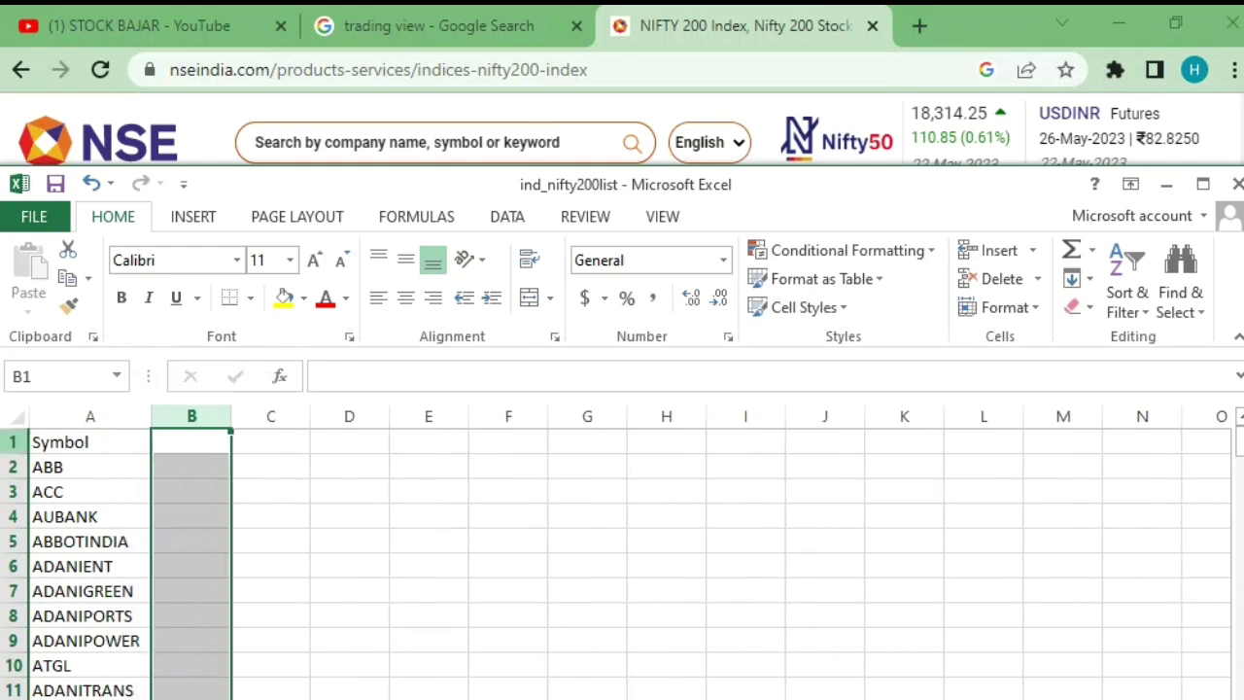
{"action": "right_click", "coordinate": [15, 441]}
{"action": "left_click", "coordinate": [83, 644]}
{"action": "left_click", "coordinate": [587, 541]}
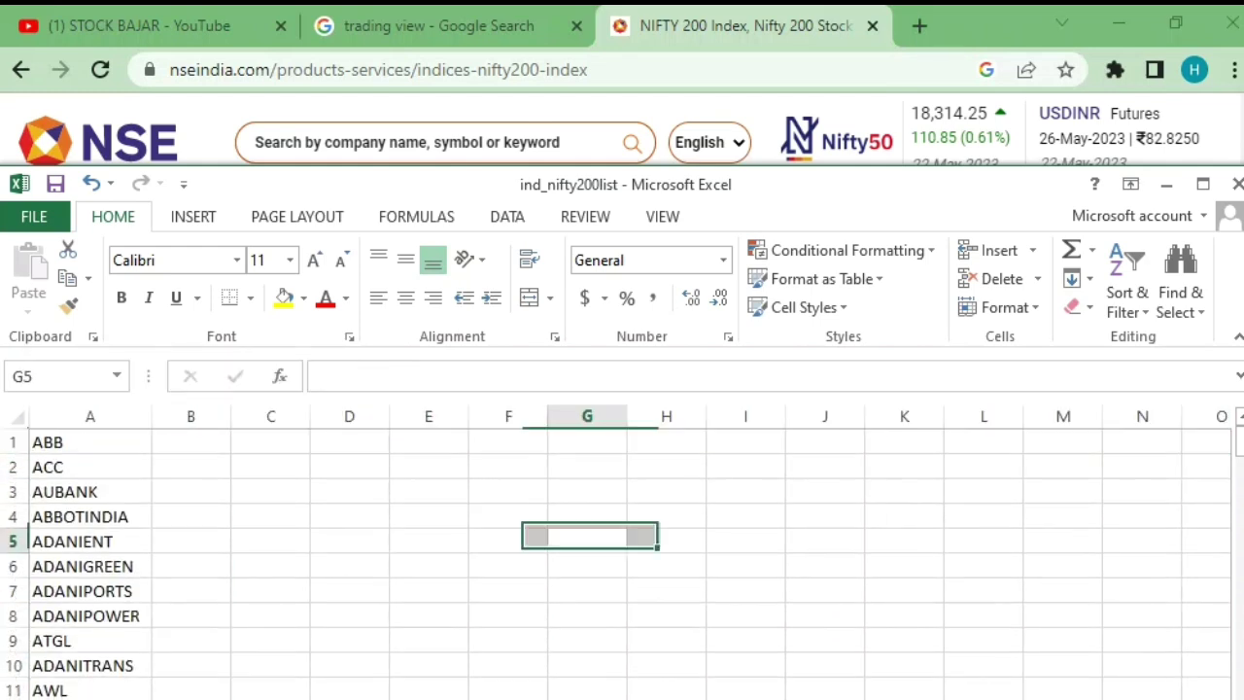
{"action": "left_click", "coordinate": [91, 467]}
Enter a comma in cell B1 beside the first symbol.
{"action": "left_click", "coordinate": [191, 441]}
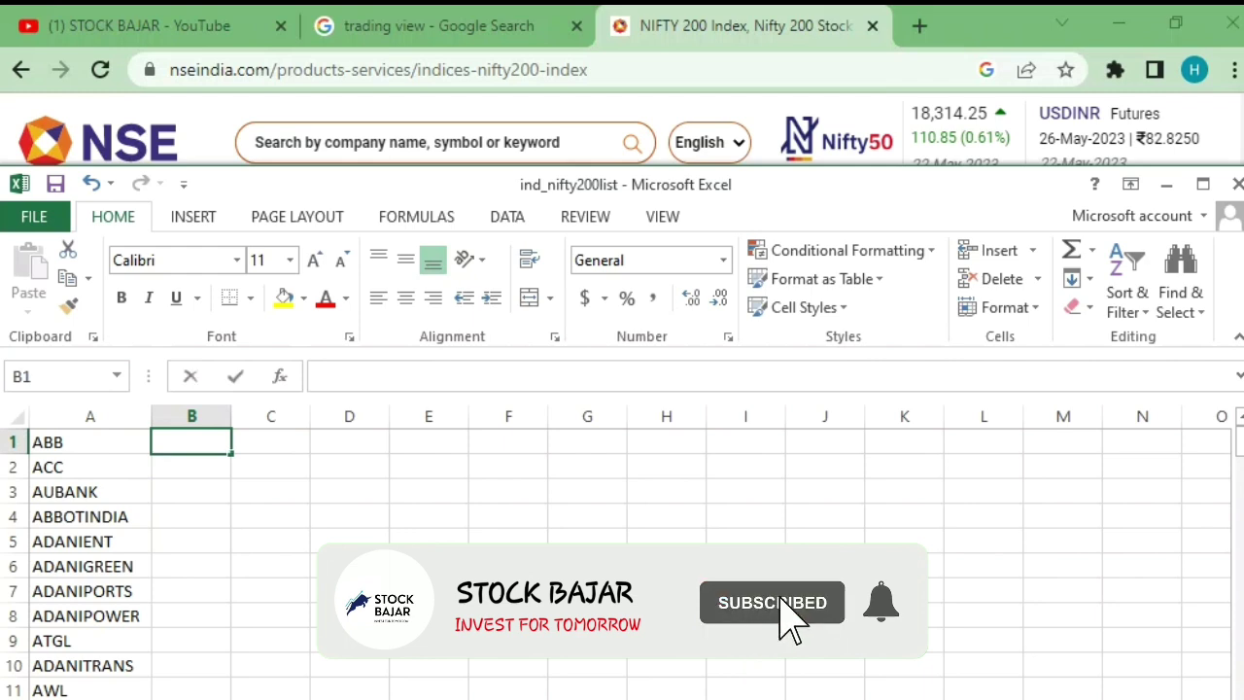
{"action": "type", "text": ","}
{"action": "key", "text": "Return"}
{"action": "left_click", "coordinate": [270, 441]}
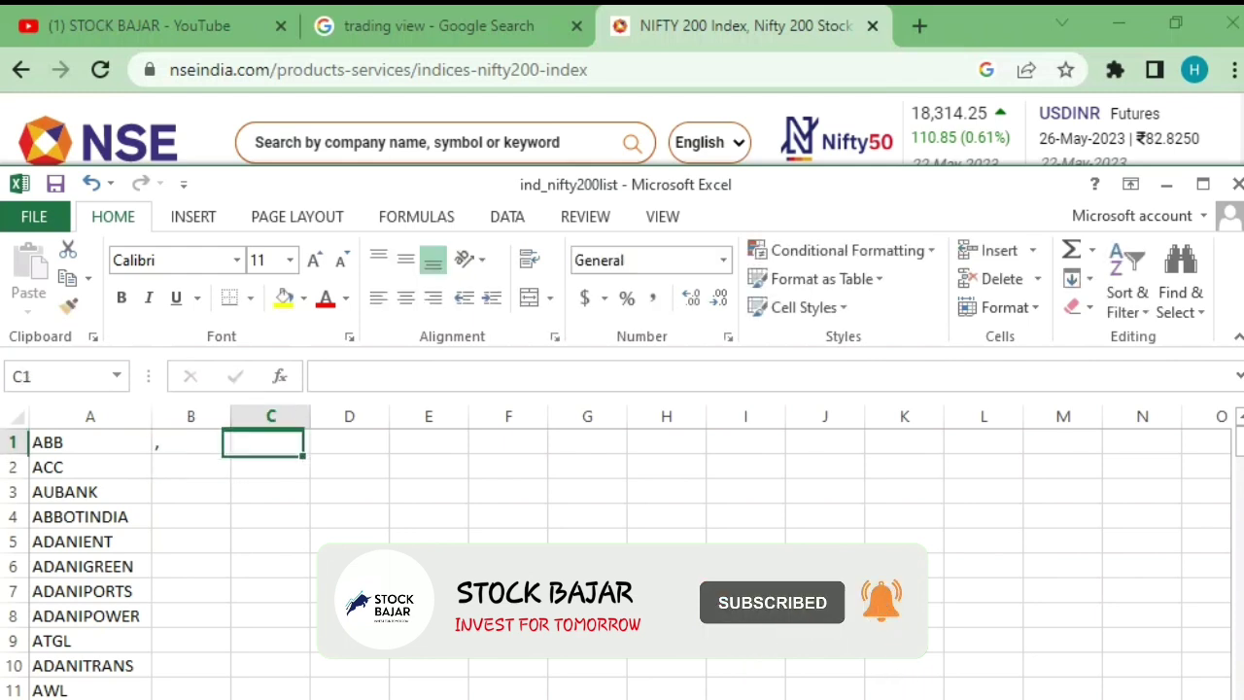
{"action": "left_click", "coordinate": [190, 441]}
Fill the comma down column B beside every symbol through YESBANK.
{"action": "left_click_drag", "start_coordinate": [190, 441], "coordinate": [191, 695]}
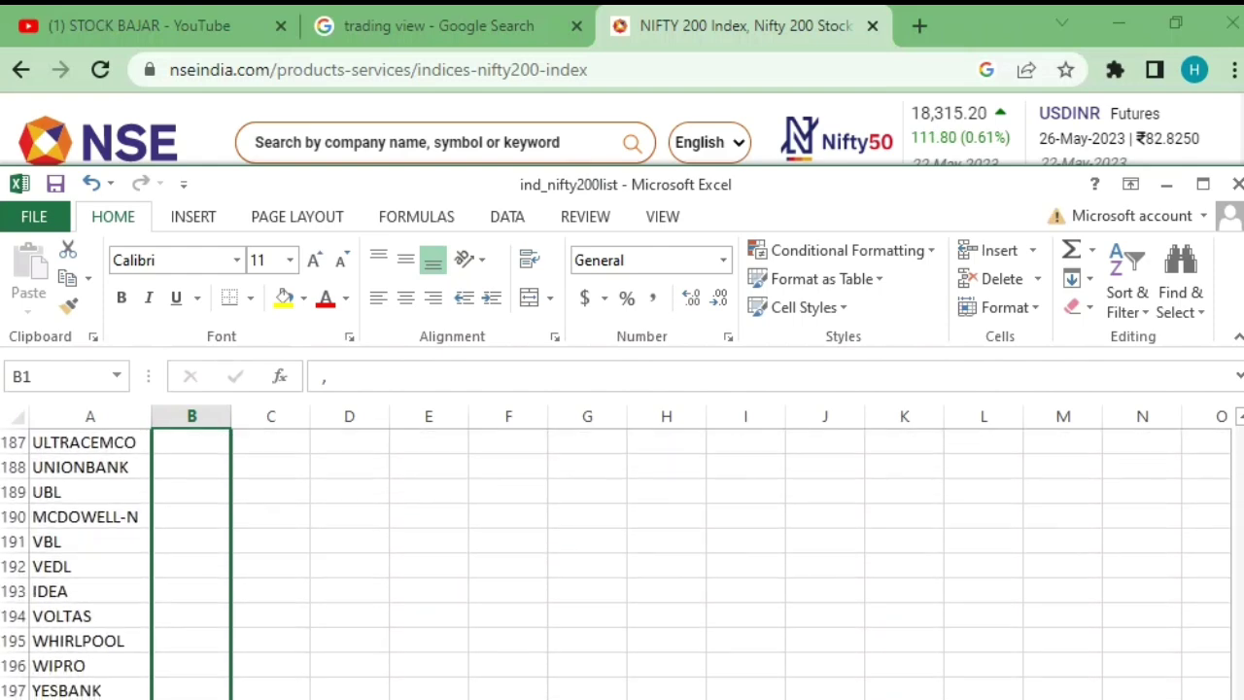
{"action": "left_click_drag", "start_coordinate": [190, 695], "coordinate": [191, 695]}
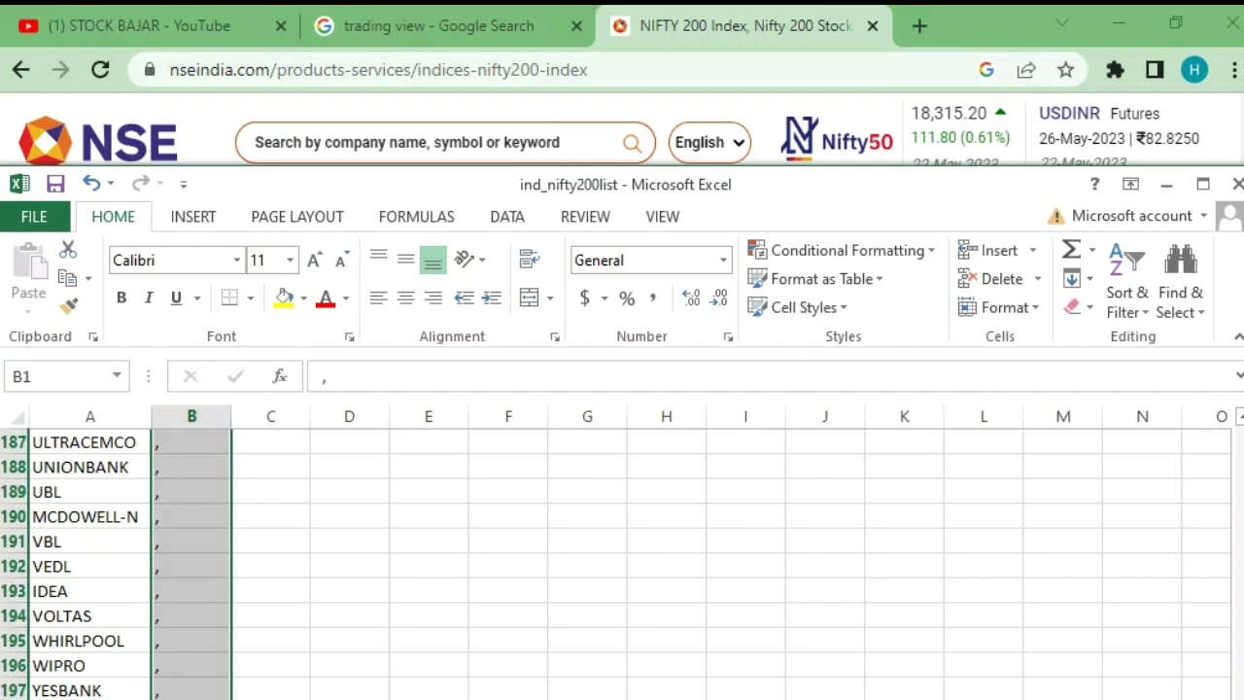
{"action": "left_click", "coordinate": [350, 695]}
{"action": "scroll", "coordinate": [622, 564], "scroll_direction": "up", "scroll_amount": 6}
{"action": "scroll", "coordinate": [622, 564], "scroll_direction": "up", "scroll_amount": 18}
{"action": "scroll", "coordinate": [623, 564], "scroll_direction": "up", "scroll_amount": 19}
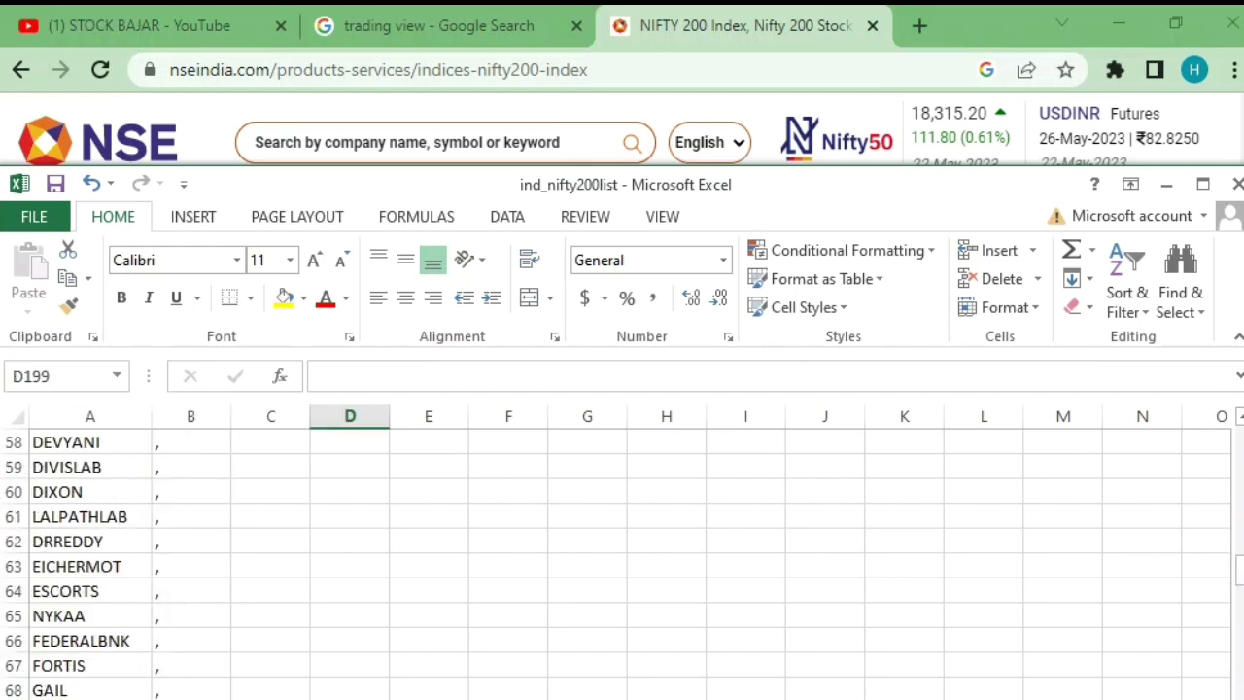
{"action": "scroll", "coordinate": [623, 564], "scroll_direction": "up", "scroll_amount": 19}
{"action": "left_click", "coordinate": [271, 442]}
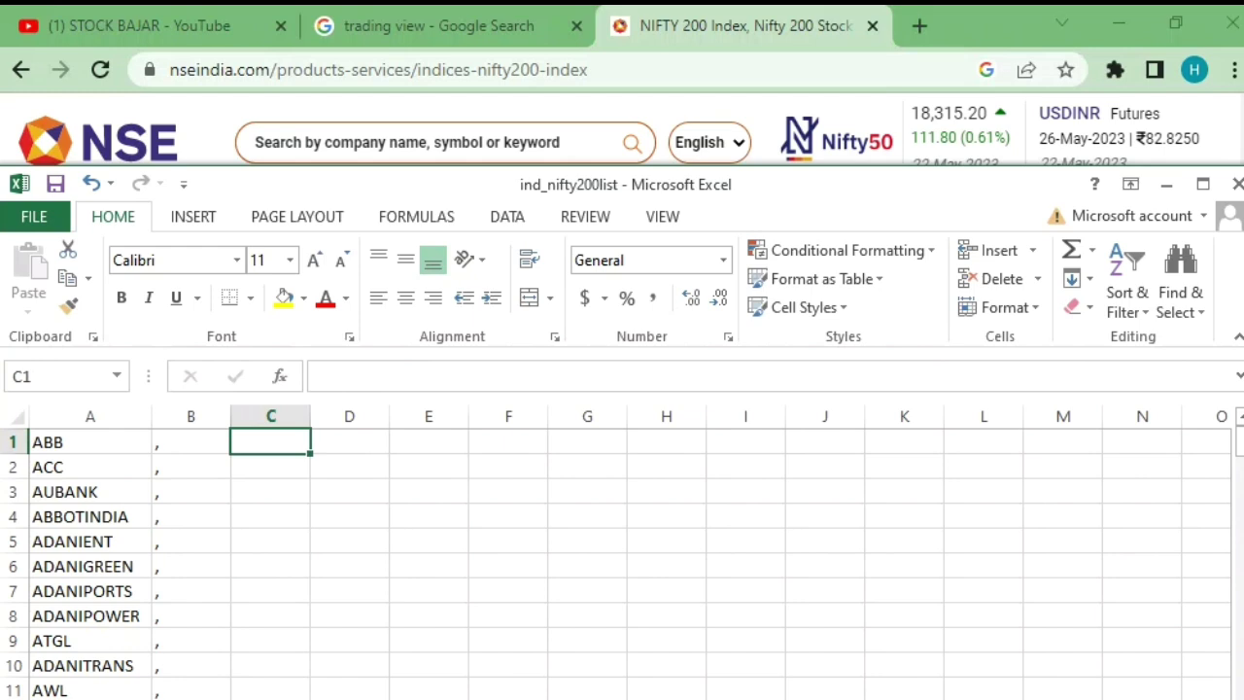
Enter the formula =A1&B1 in C1 so it displays 'ABB,'.
{"action": "type", "text": "="}
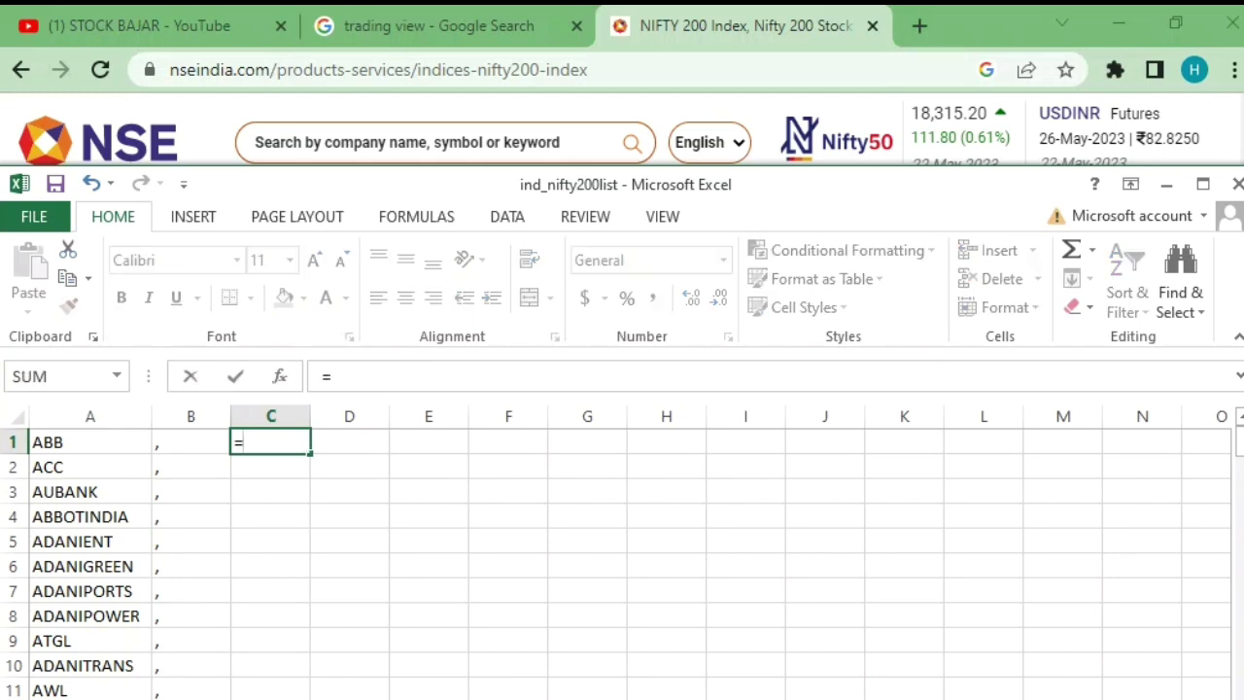
{"action": "left_click", "coordinate": [90, 443]}
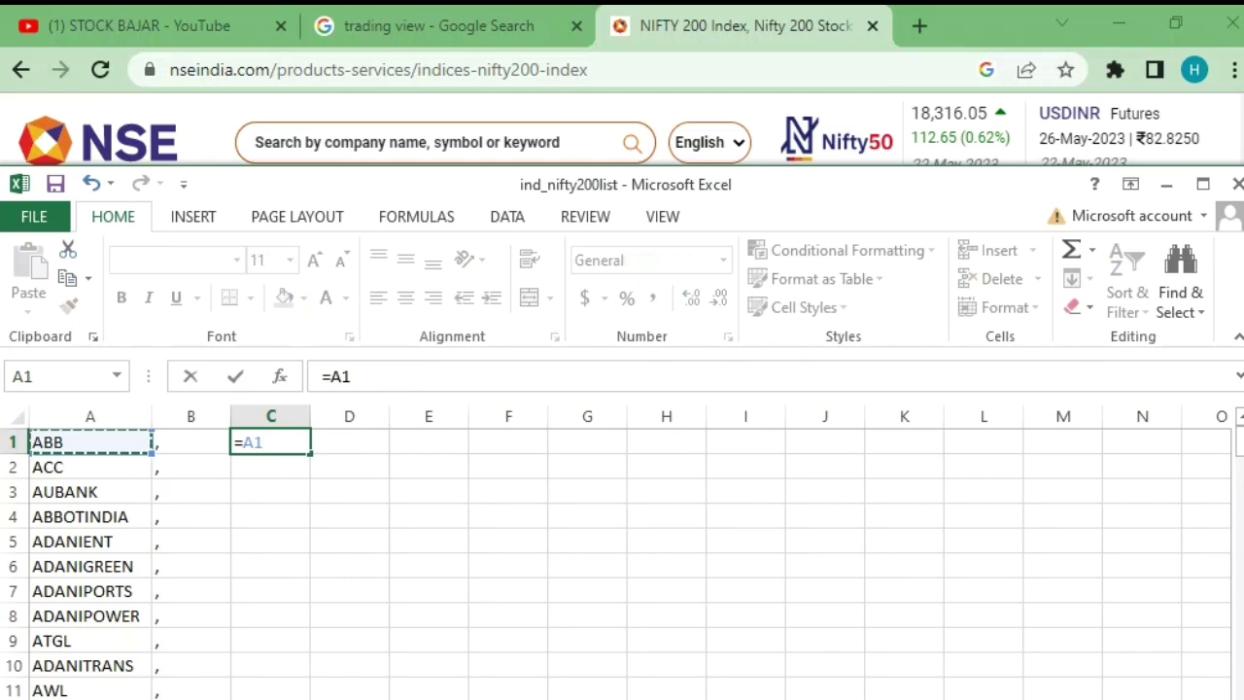
{"action": "type", "text": "&"}
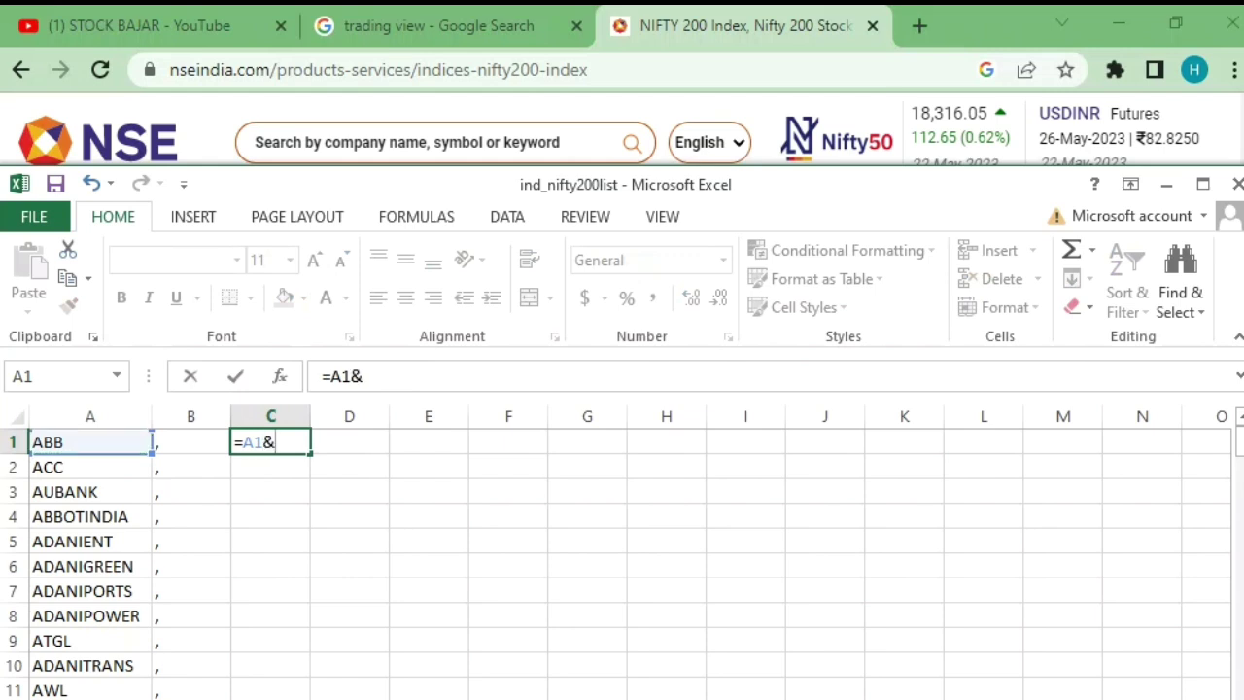
{"action": "left_click", "coordinate": [190, 442]}
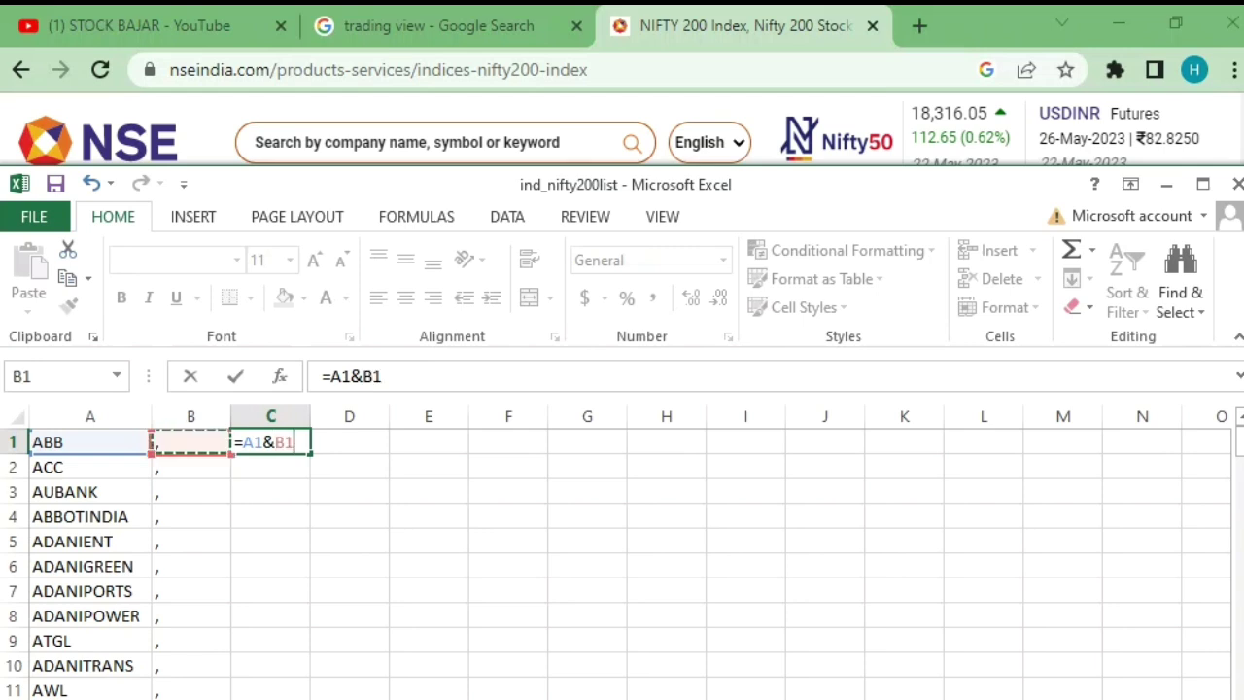
{"action": "key", "text": "Return"}
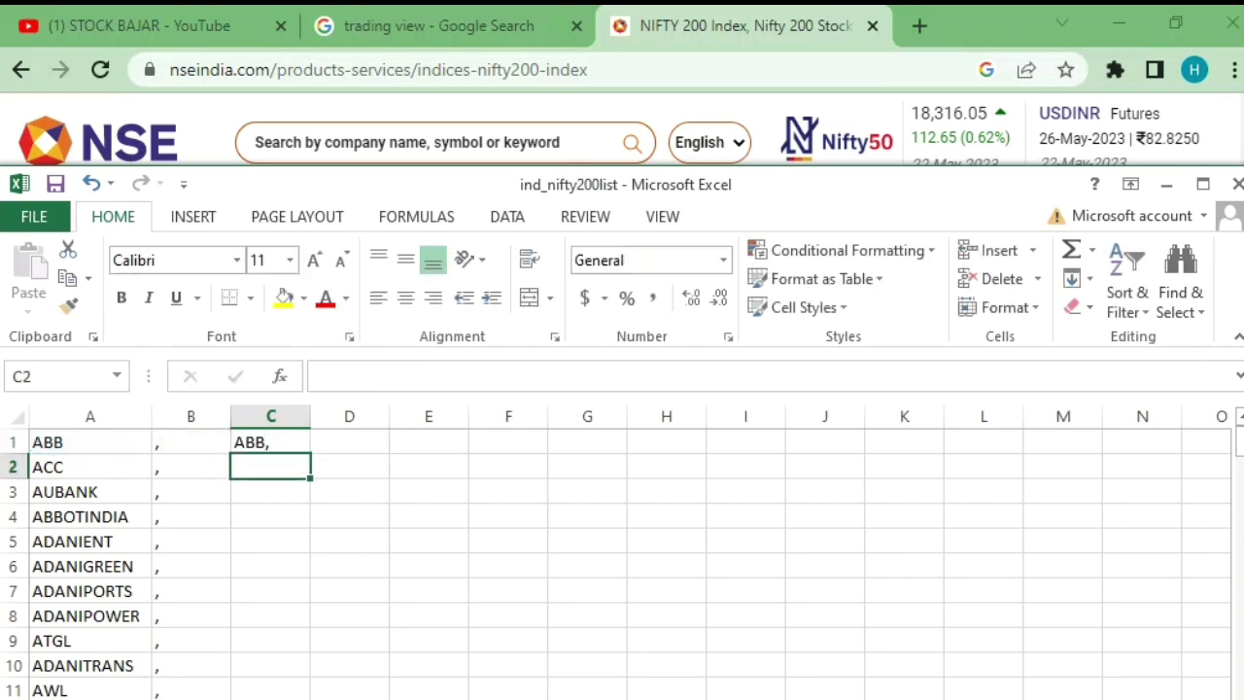
{"action": "left_click", "coordinate": [90, 442]}
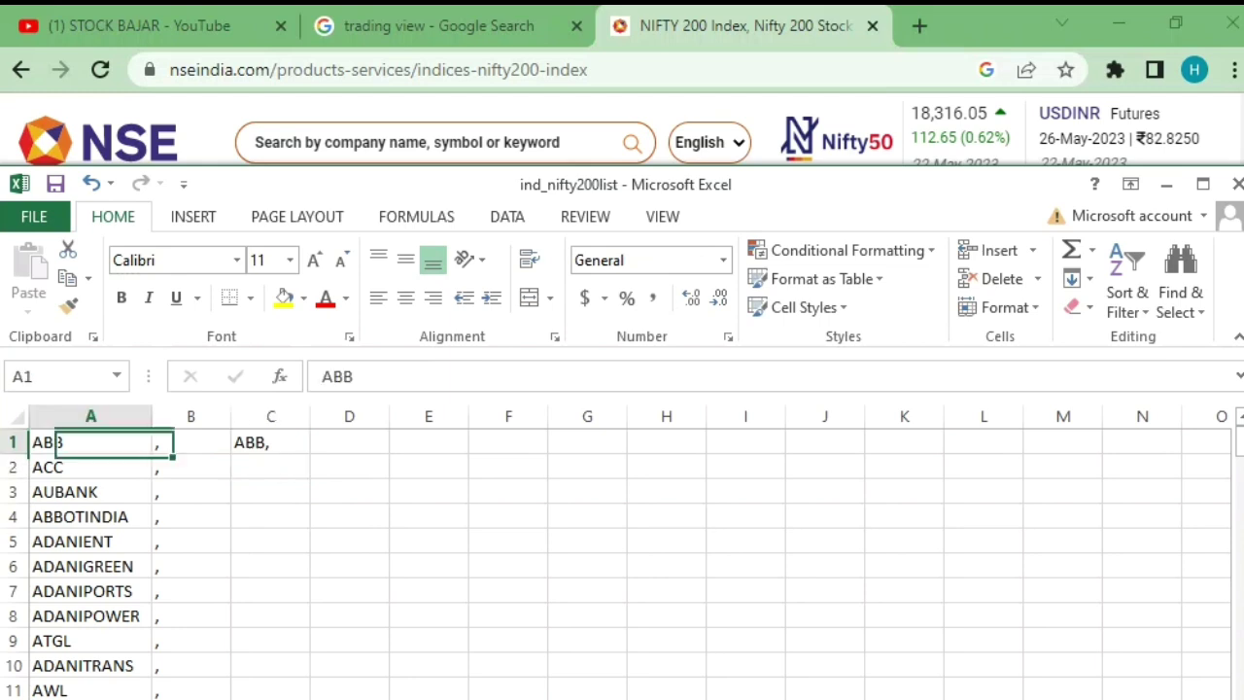
{"action": "left_click", "coordinate": [270, 443]}
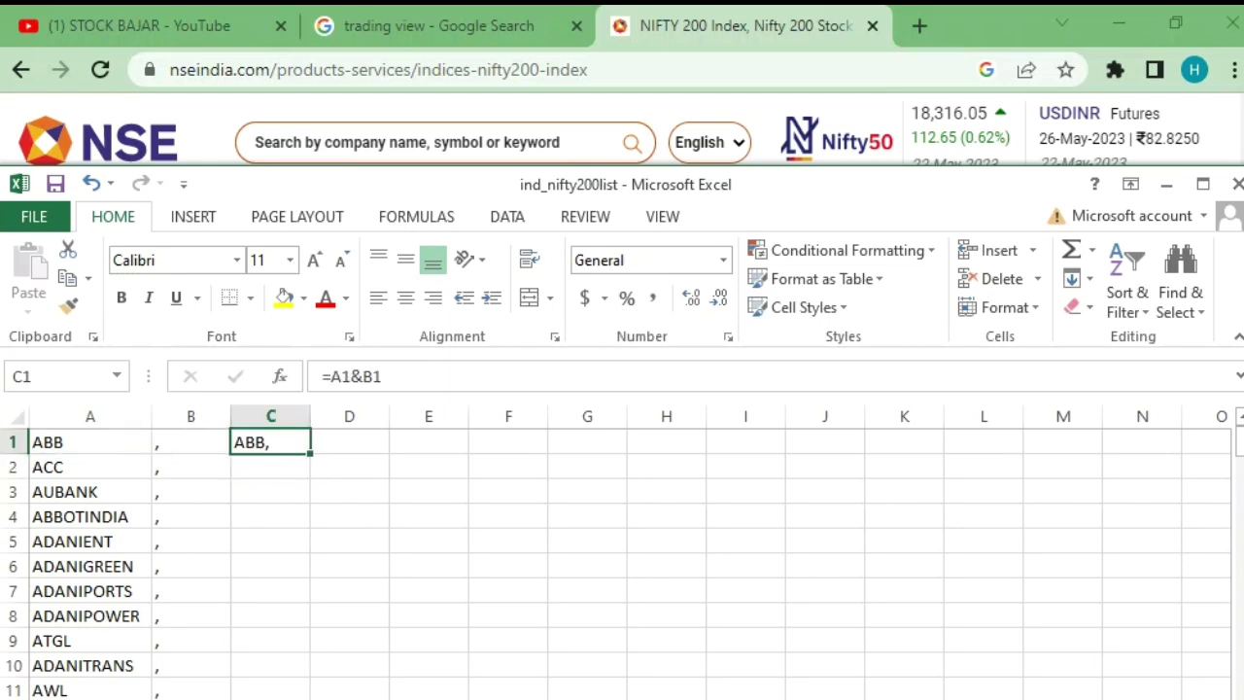
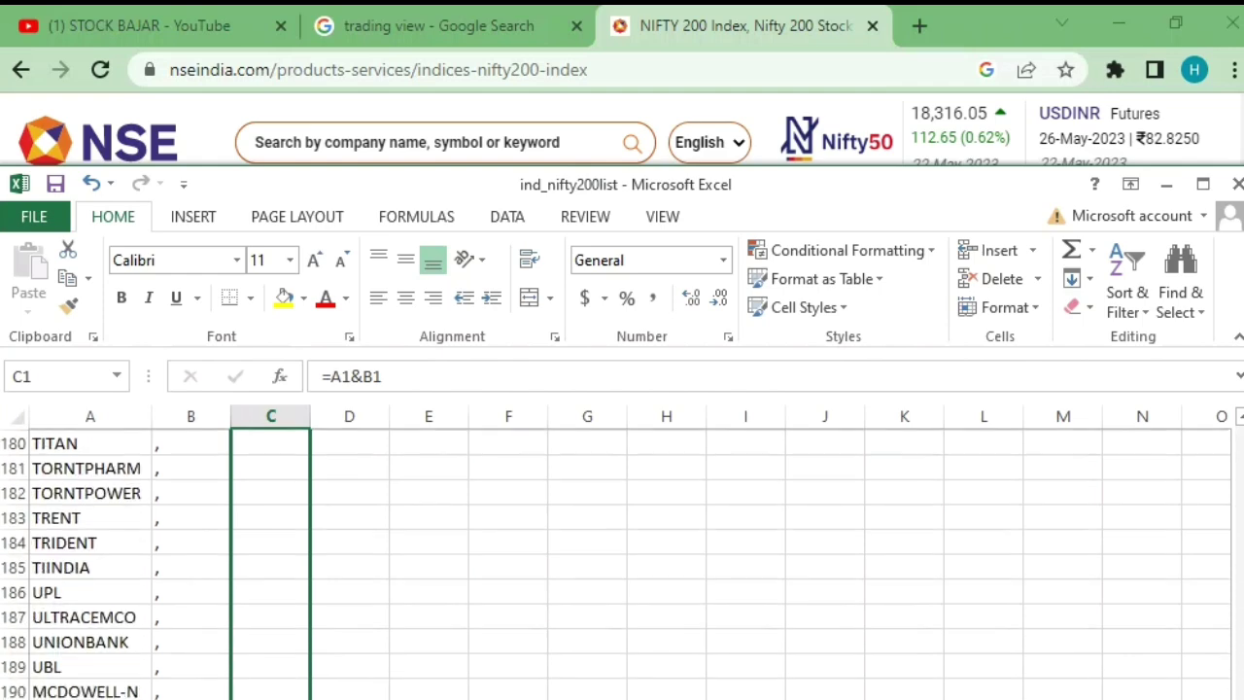
{"action": "scroll", "coordinate": [622, 564], "scroll_direction": "down", "scroll_amount": 2}
{"action": "scroll", "coordinate": [622, 564], "scroll_direction": "down", "scroll_amount": 1}
{"action": "scroll", "coordinate": [622, 564], "scroll_direction": "down", "scroll_amount": 1}
Fill the =A1&B1 comma-joining formula down column C for every symbol.
{"action": "key", "text": "ctrl+d"}
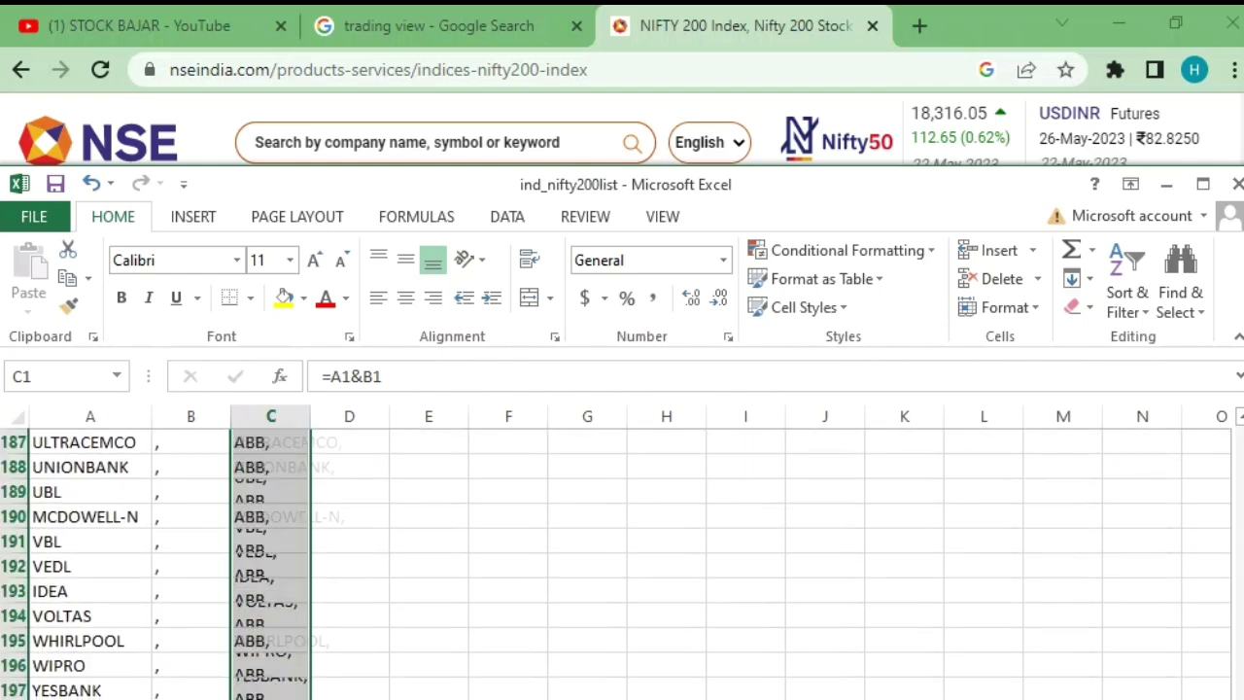
{"action": "left_click", "coordinate": [745, 641]}
Select column C from C1 to the last joined symbol and copy it.
{"action": "scroll", "coordinate": [746, 640], "scroll_direction": "up", "scroll_amount": 3}
{"action": "scroll", "coordinate": [746, 641], "scroll_direction": "up", "scroll_amount": 20}
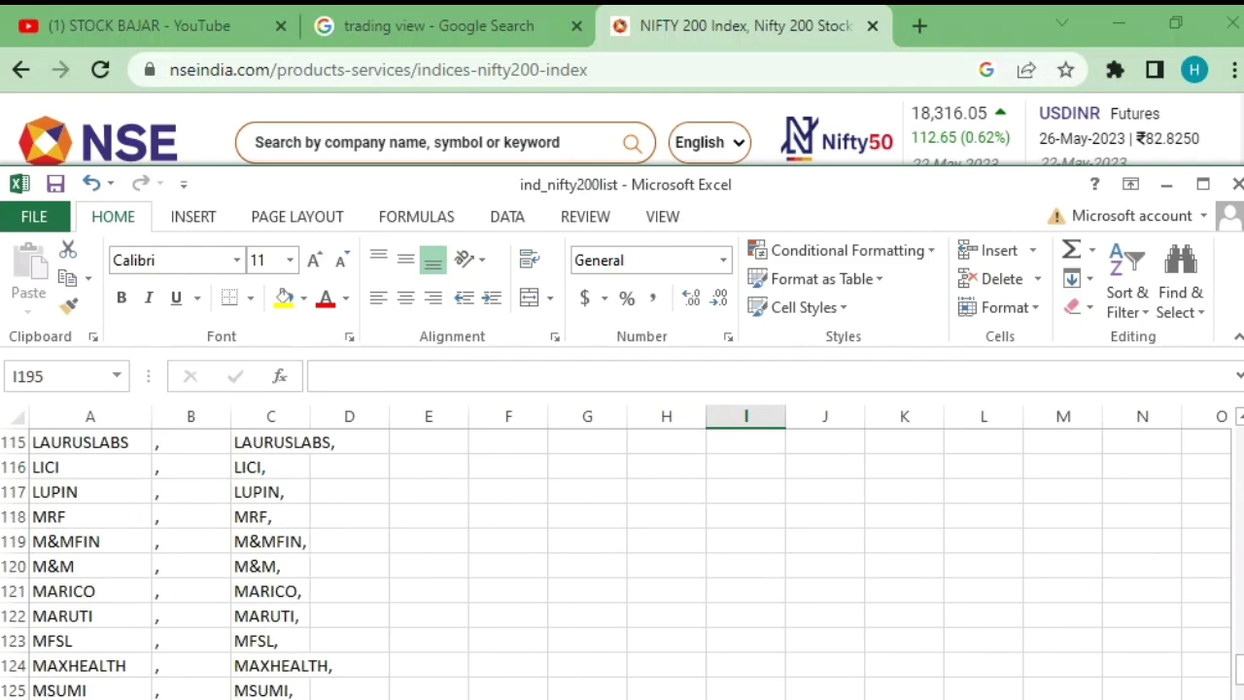
{"action": "scroll", "coordinate": [746, 640], "scroll_direction": "up", "scroll_amount": 20}
{"action": "scroll", "coordinate": [622, 564], "scroll_direction": "up", "scroll_amount": 16}
{"action": "scroll", "coordinate": [623, 564], "scroll_direction": "up", "scroll_amount": 2}
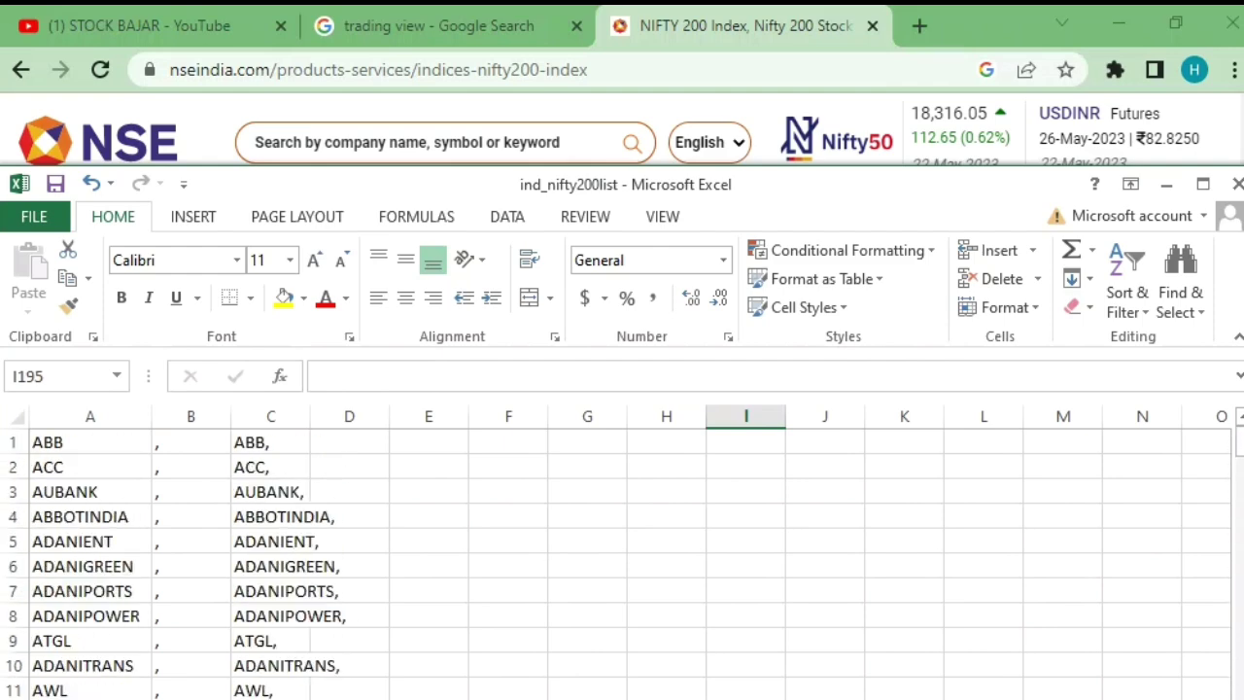
{"action": "left_click_drag", "start_coordinate": [270, 442], "coordinate": [270, 692]}
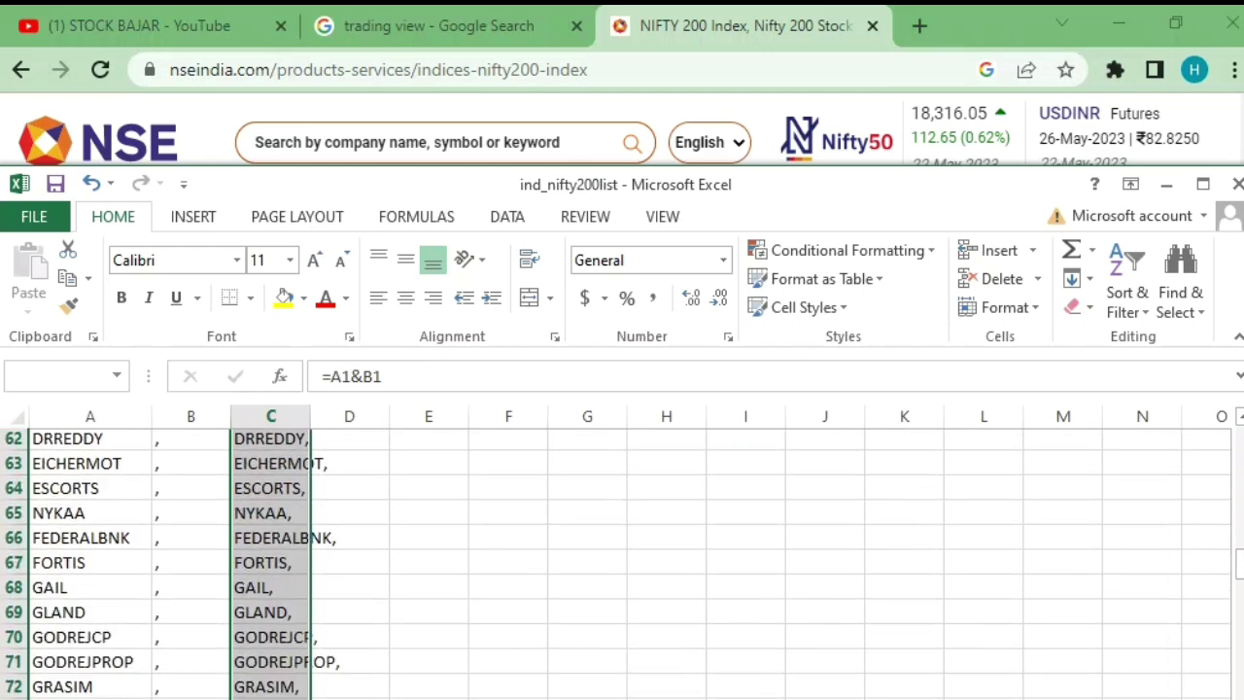
{"action": "left_click_drag", "start_coordinate": [270, 692], "coordinate": [270, 692]}
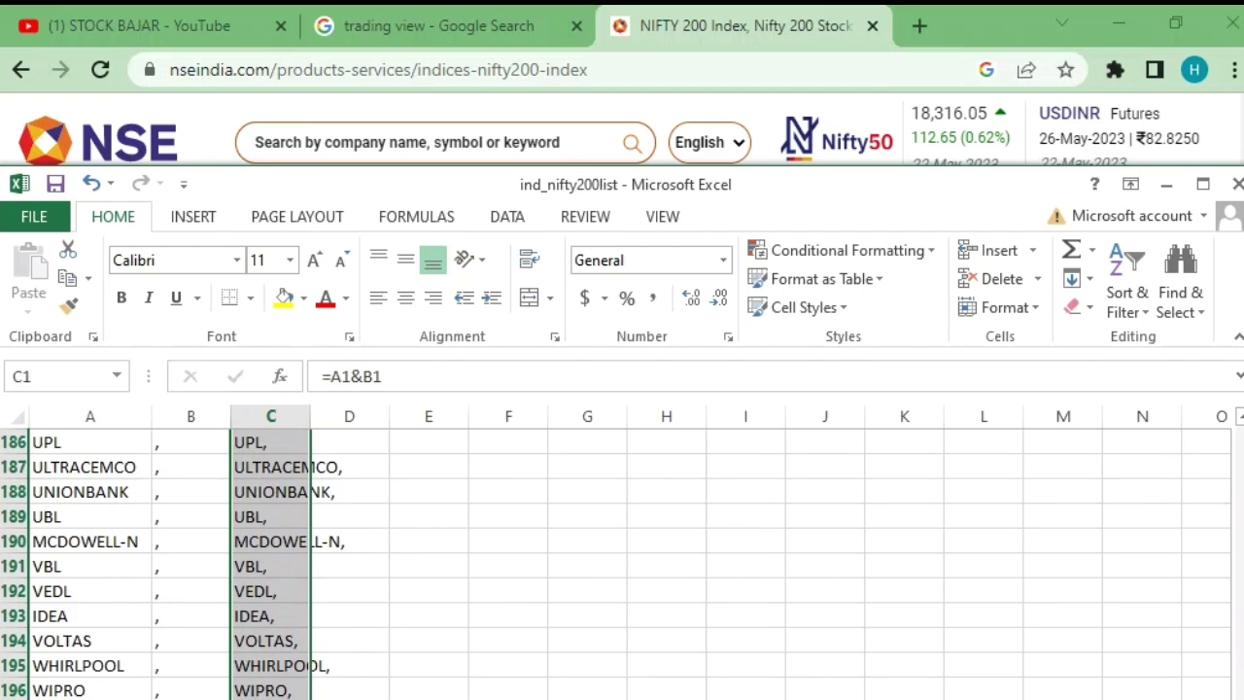
{"action": "key", "text": "ctrl+c"}
Switch to Chrome and open the TradingView site from the Google results.
{"action": "key", "text": "alt+Tab"}
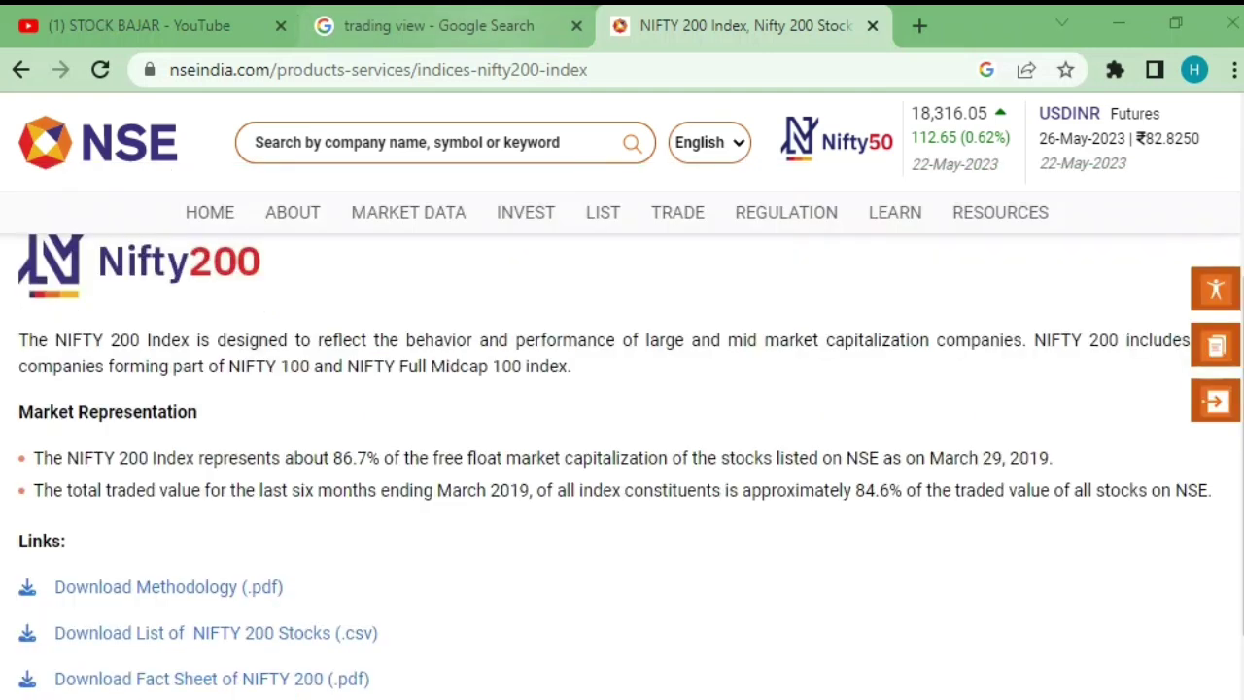
{"action": "key", "text": "ctrl+shift+Tab"}
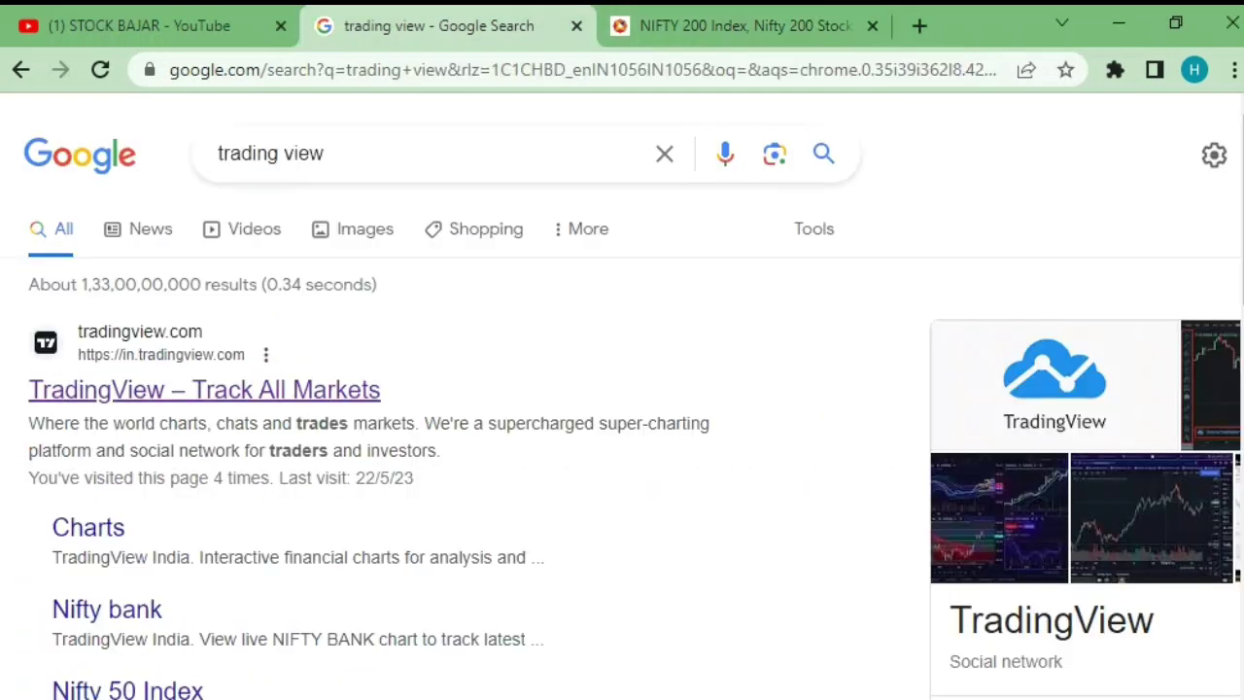
{"action": "left_click", "coordinate": [204, 389]}
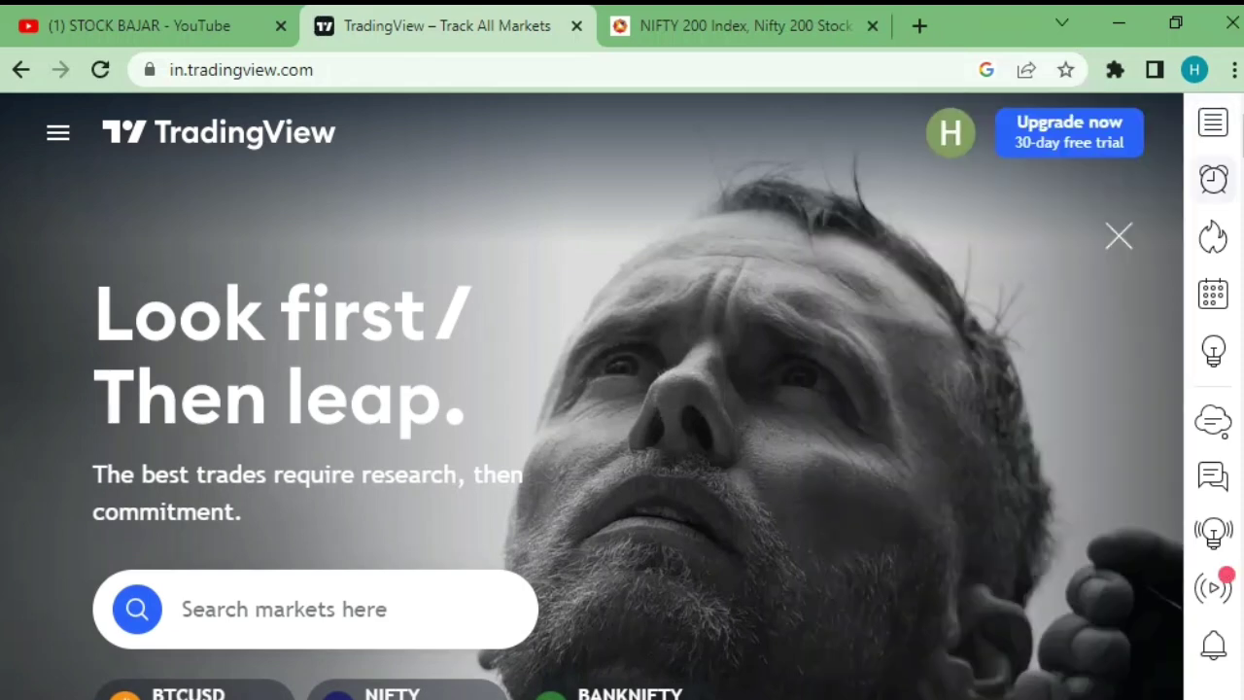
Show the still-empty watchlist panel in TradingView's right sidebar.
{"action": "left_click", "coordinate": [1214, 122]}
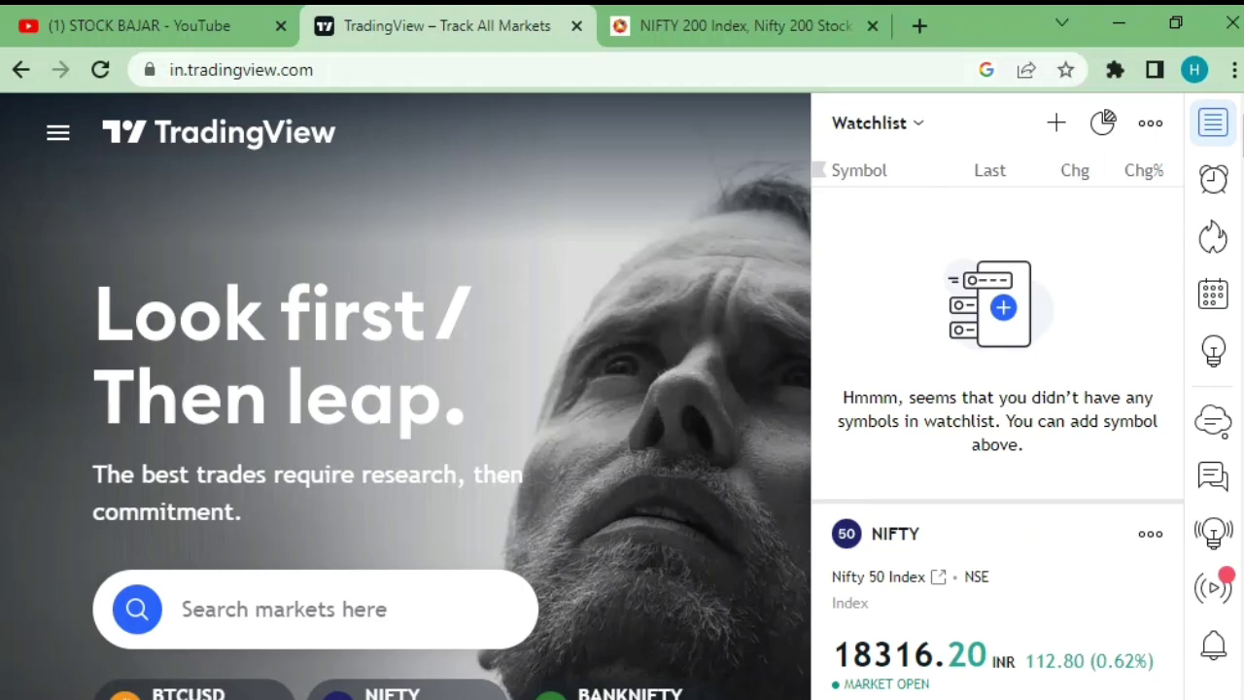
{"action": "left_click", "coordinate": [1213, 122]}
{"action": "left_click", "coordinate": [1214, 122]}
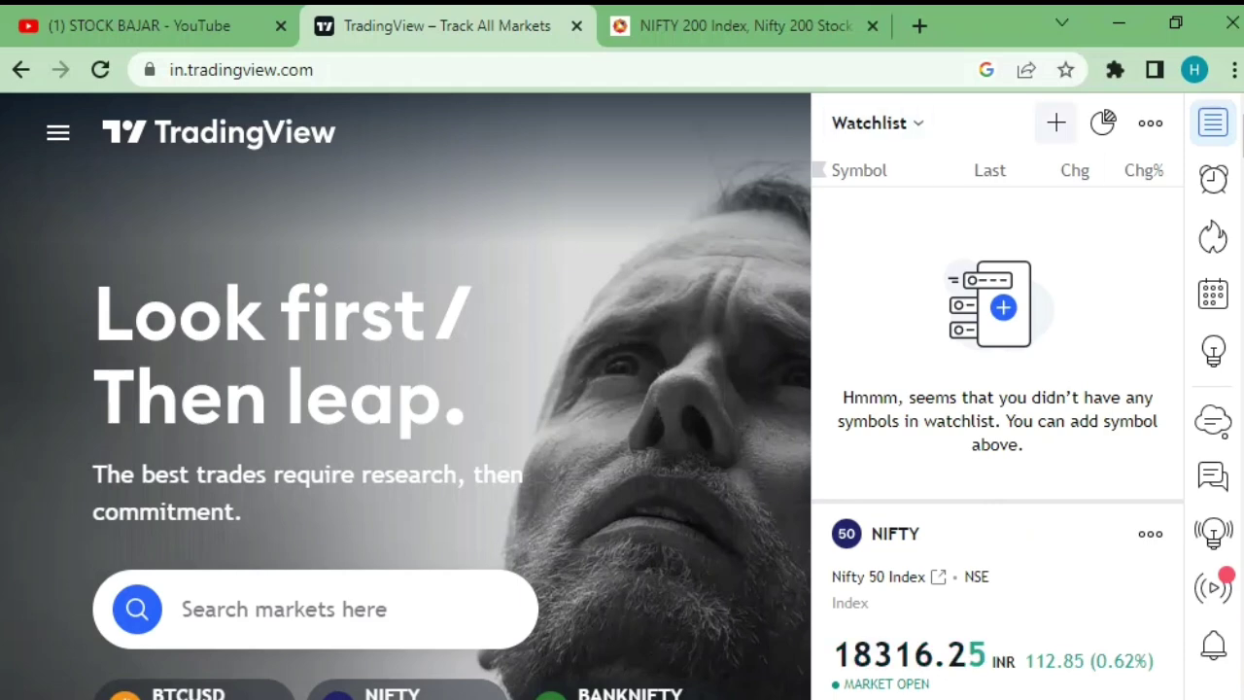
Paste the comma-joined symbol list into the Add symbol box and add them all.
{"action": "left_click", "coordinate": [1056, 123]}
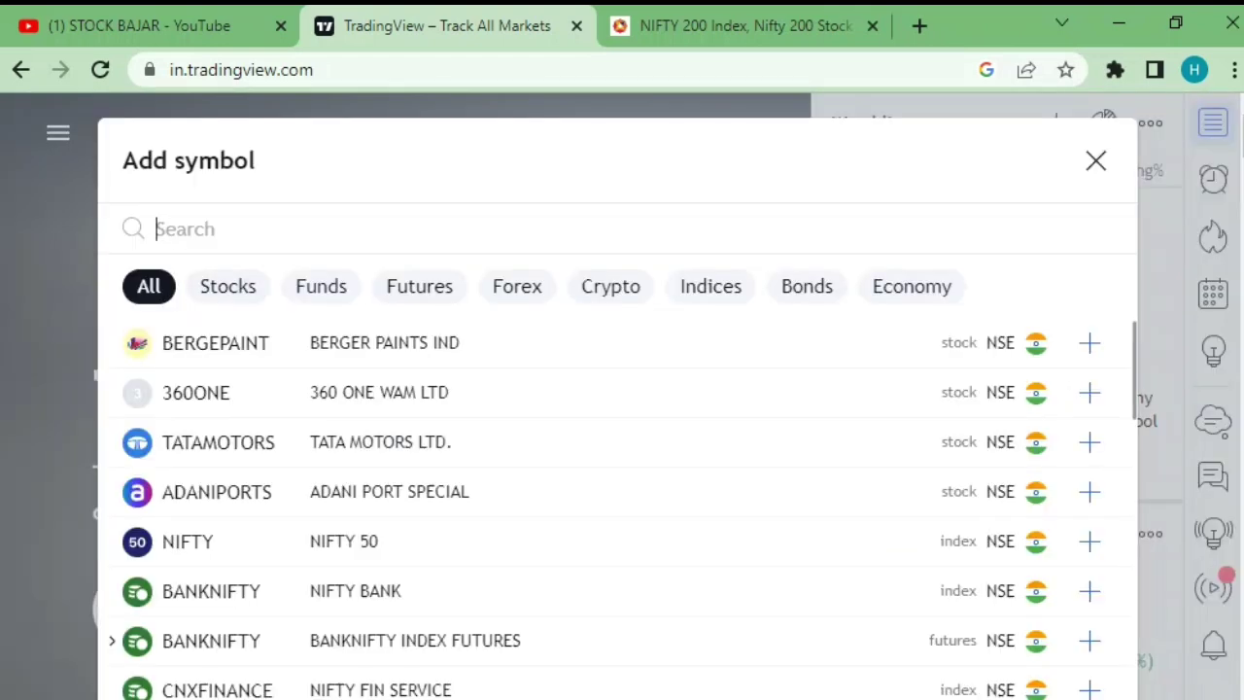
{"action": "key", "text": "ctrl+v"}
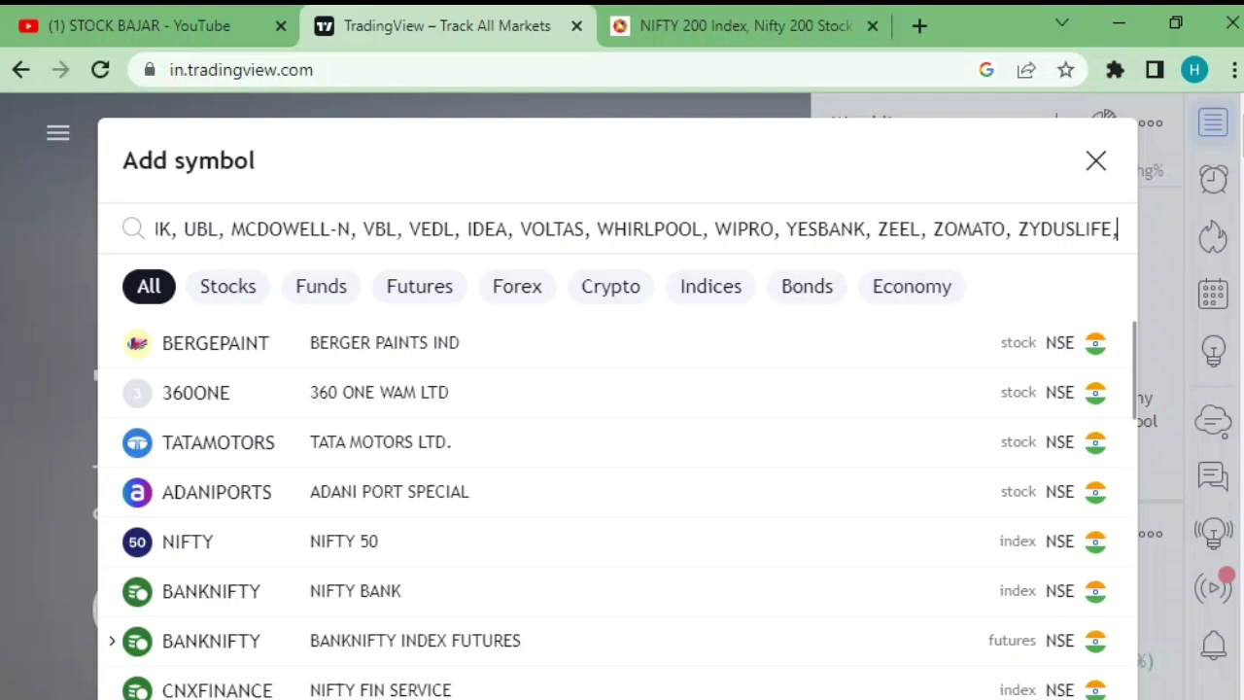
{"action": "key", "text": "Return"}
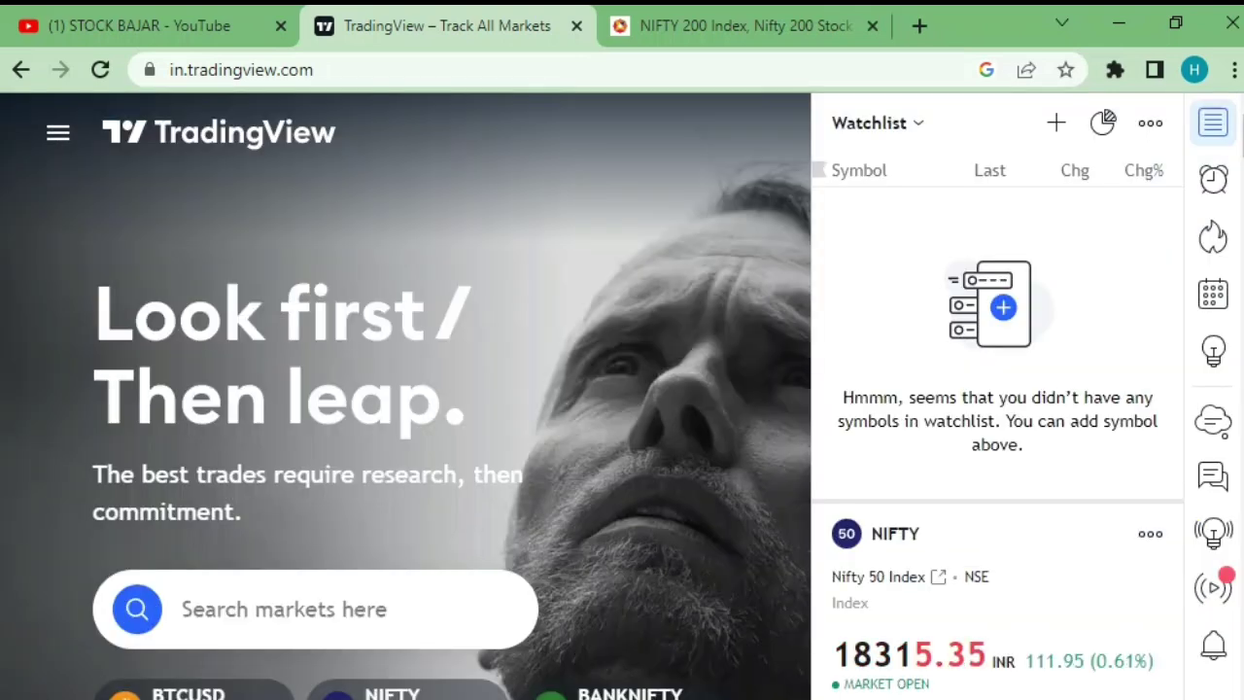
Review the watchlist from ABB to ZYDUSLIFE, then go to the NIFTY 200 index page.
{"action": "scroll", "coordinate": [997, 340], "scroll_direction": "up", "scroll_amount": 1}
{"action": "scroll", "coordinate": [996, 340], "scroll_direction": "up", "scroll_amount": 5}
{"action": "scroll", "coordinate": [997, 340], "scroll_direction": "up", "scroll_amount": 10}
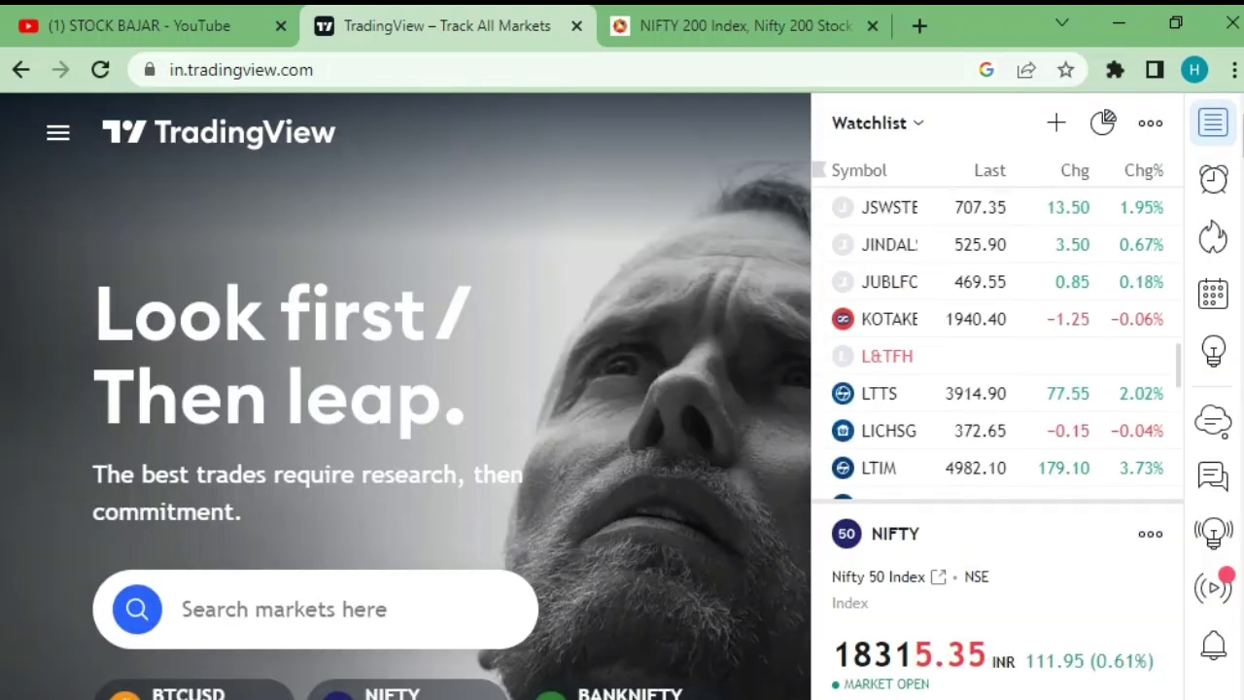
{"action": "scroll", "coordinate": [972, 214], "scroll_direction": "up", "scroll_amount": 5}
{"action": "scroll", "coordinate": [972, 214], "scroll_direction": "up", "scroll_amount": 5}
{"action": "scroll", "coordinate": [972, 214], "scroll_direction": "up", "scroll_amount": 5}
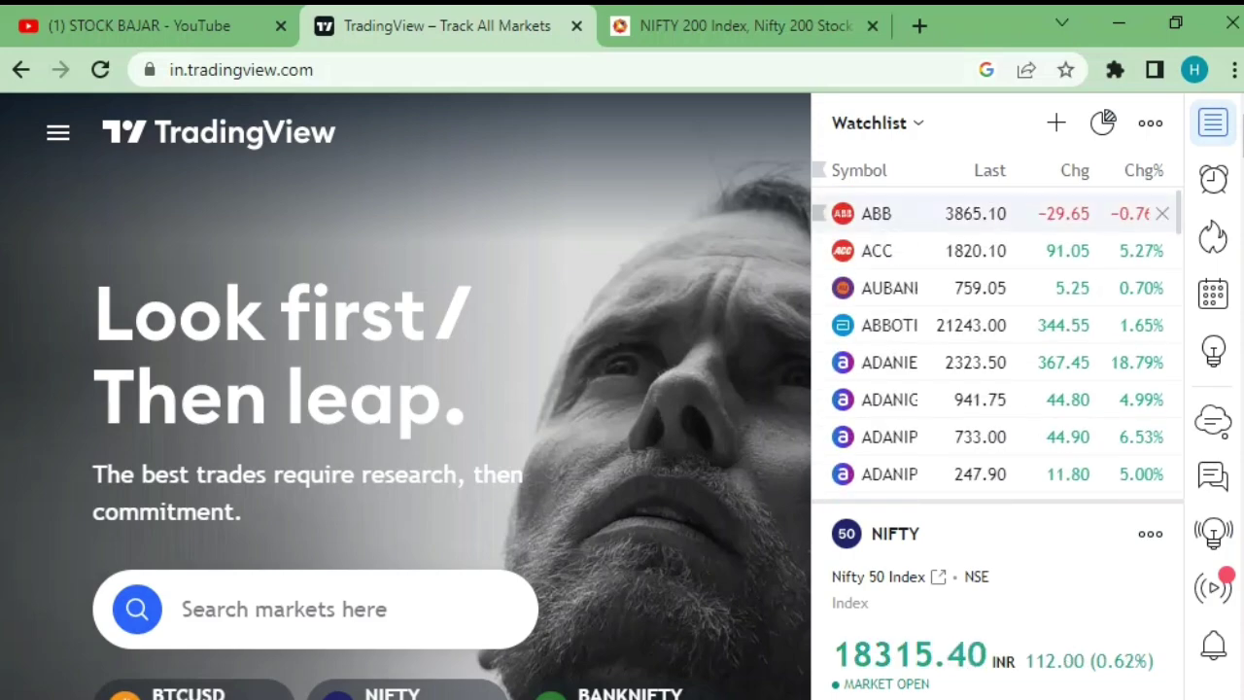
{"action": "scroll", "coordinate": [997, 340], "scroll_direction": "down", "scroll_amount": 5}
{"action": "scroll", "coordinate": [997, 340], "scroll_direction": "down", "scroll_amount": 5}
{"action": "scroll", "coordinate": [997, 341], "scroll_direction": "down", "scroll_amount": 5}
{"action": "scroll", "coordinate": [997, 341], "scroll_direction": "down", "scroll_amount": 5}
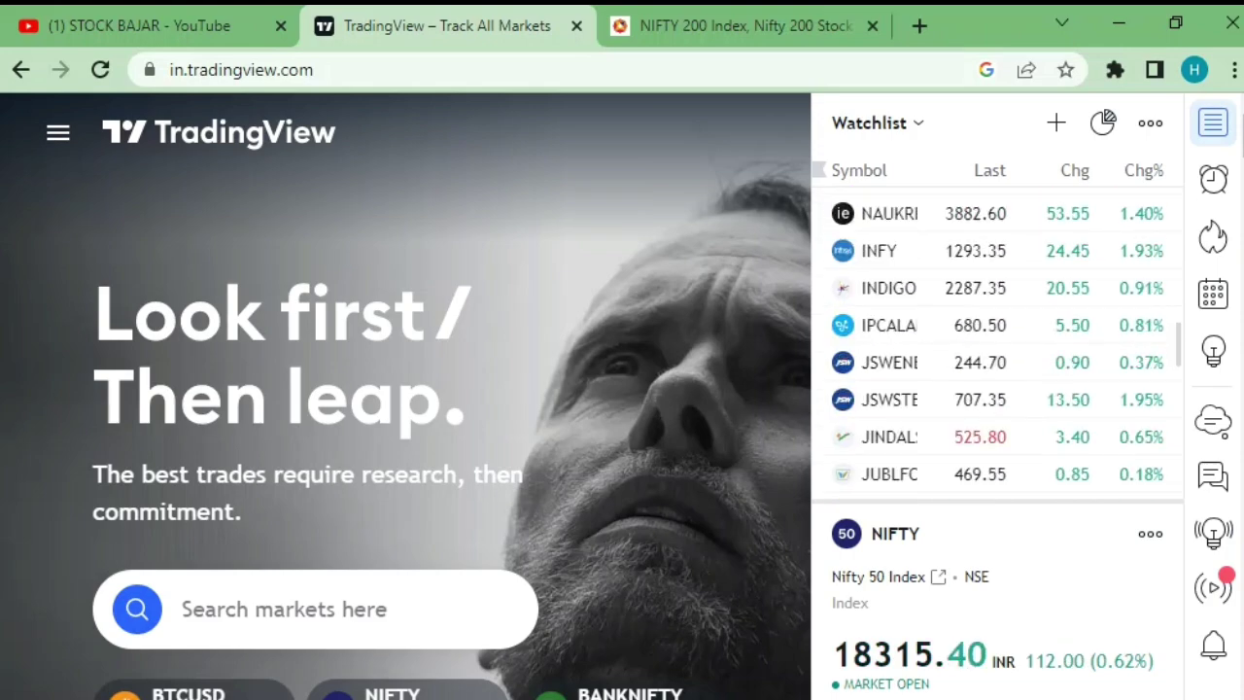
{"action": "scroll", "coordinate": [997, 360], "scroll_direction": "down", "scroll_amount": 5}
{"action": "scroll", "coordinate": [996, 360], "scroll_direction": "down", "scroll_amount": 5}
{"action": "scroll", "coordinate": [997, 360], "scroll_direction": "down", "scroll_amount": 5}
{"action": "scroll", "coordinate": [996, 361], "scroll_direction": "down", "scroll_amount": 5}
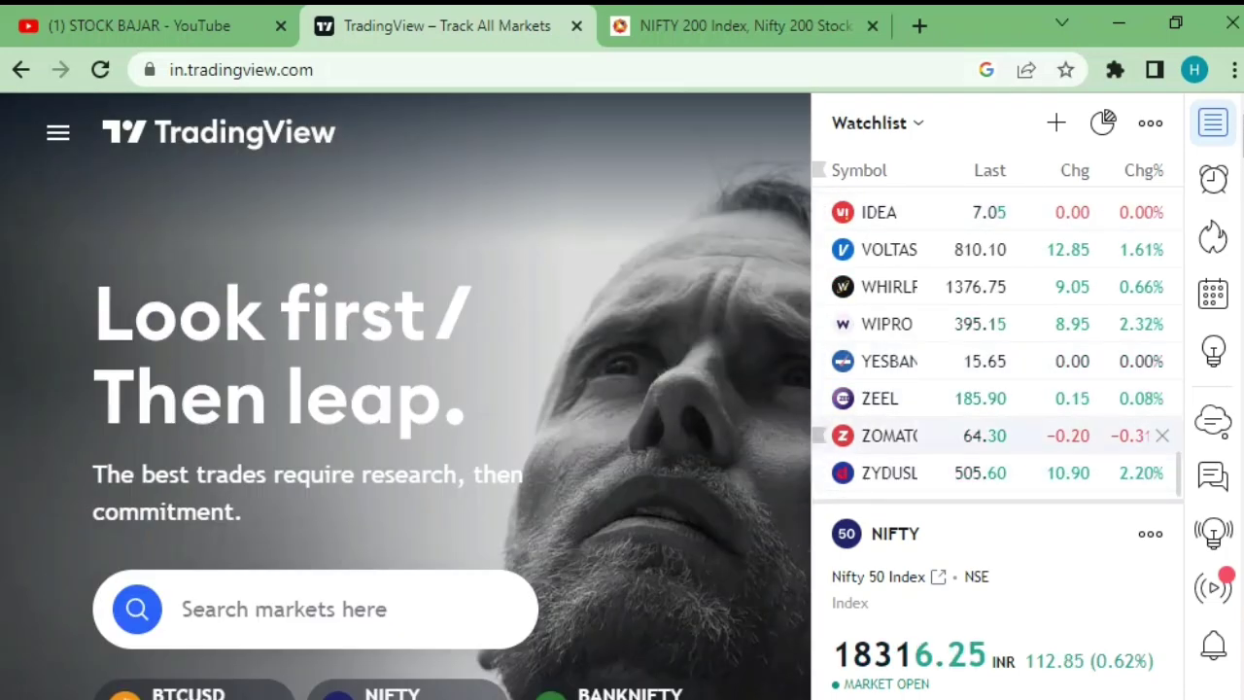
{"action": "scroll", "coordinate": [997, 435], "scroll_direction": "up", "scroll_amount": 10}
{"action": "scroll", "coordinate": [996, 436], "scroll_direction": "up", "scroll_amount": 10}
{"action": "scroll", "coordinate": [996, 435], "scroll_direction": "up", "scroll_amount": 15}
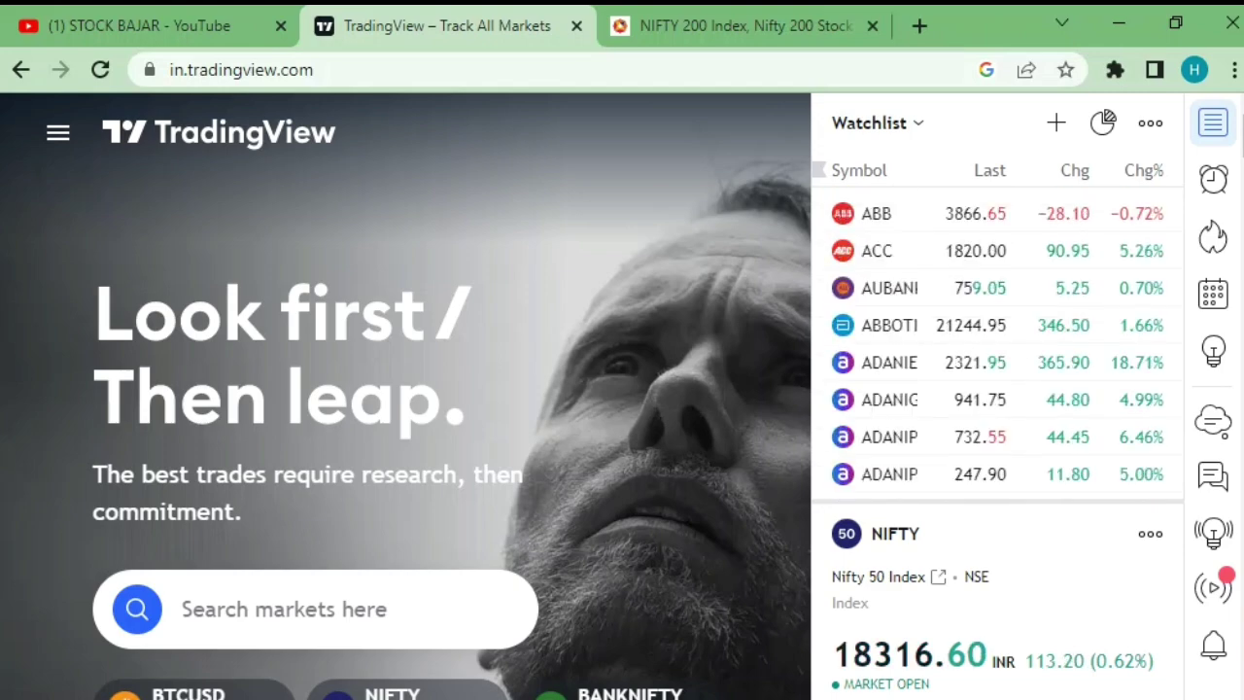
{"action": "left_click", "coordinate": [739, 25]}
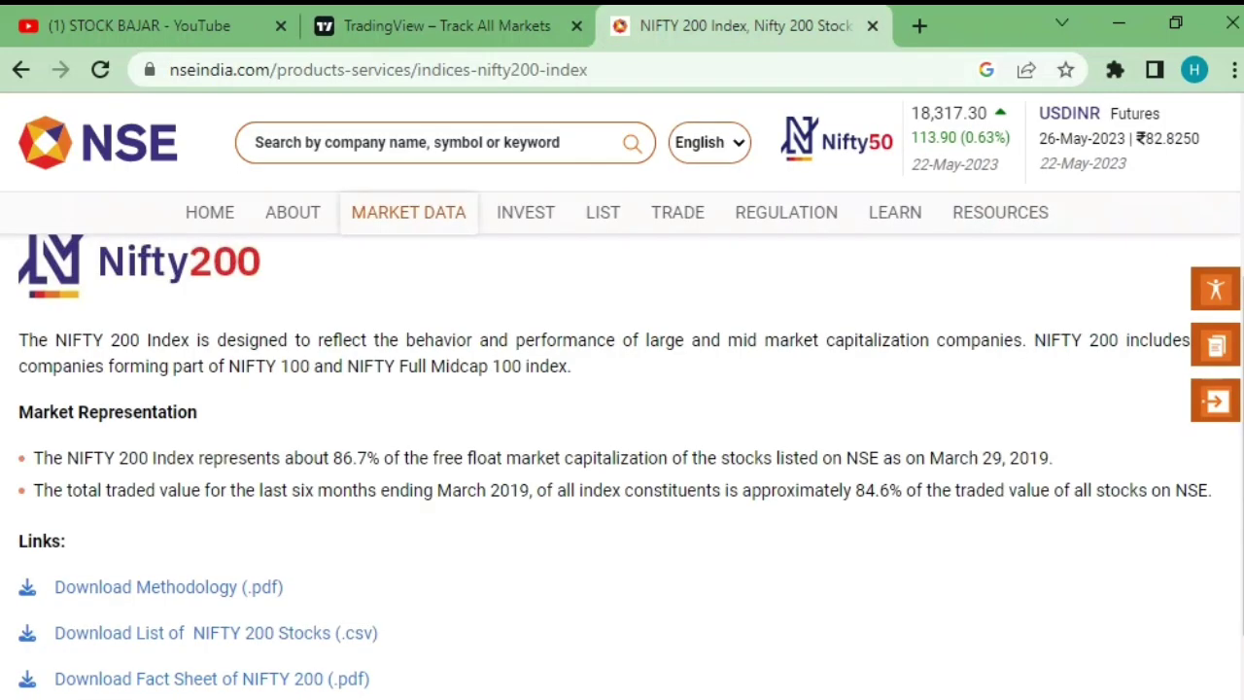
Move through the NSE, Excel and YouTube windows back to the filled TradingView watchlist.
{"action": "scroll", "coordinate": [622, 466], "scroll_direction": "up", "scroll_amount": 4}
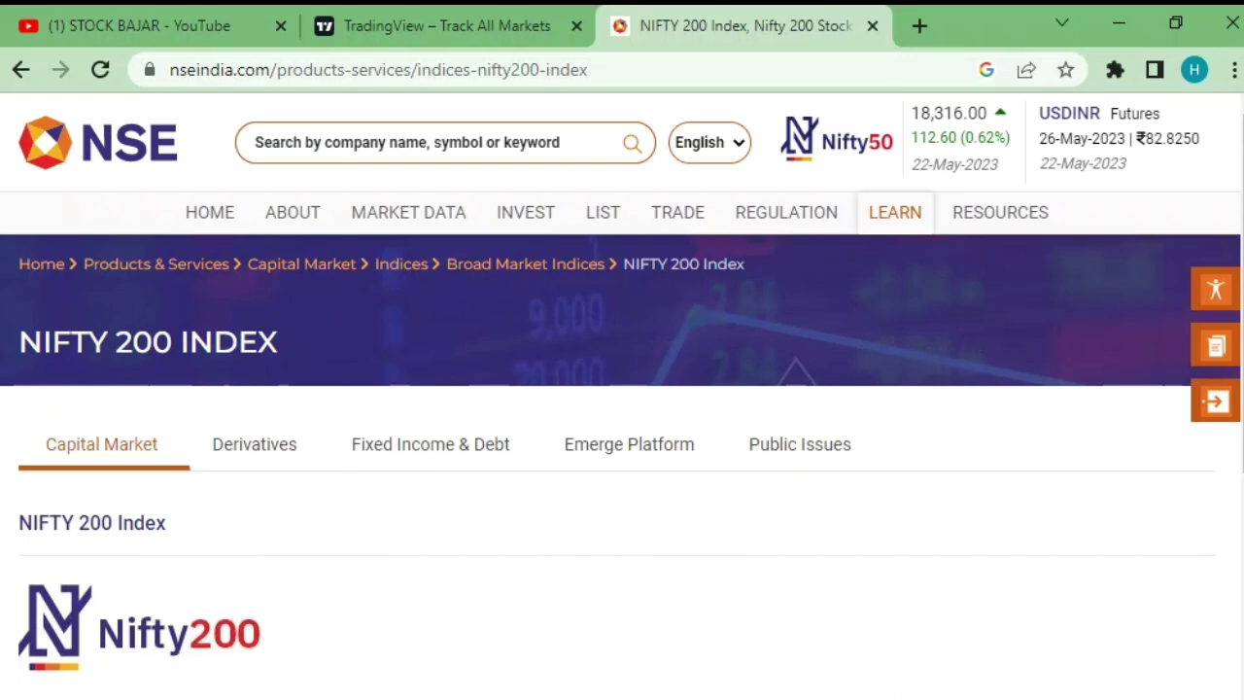
{"action": "key", "text": "ctrl+shift+Tab"}
{"action": "key", "text": "ctrl+Tab"}
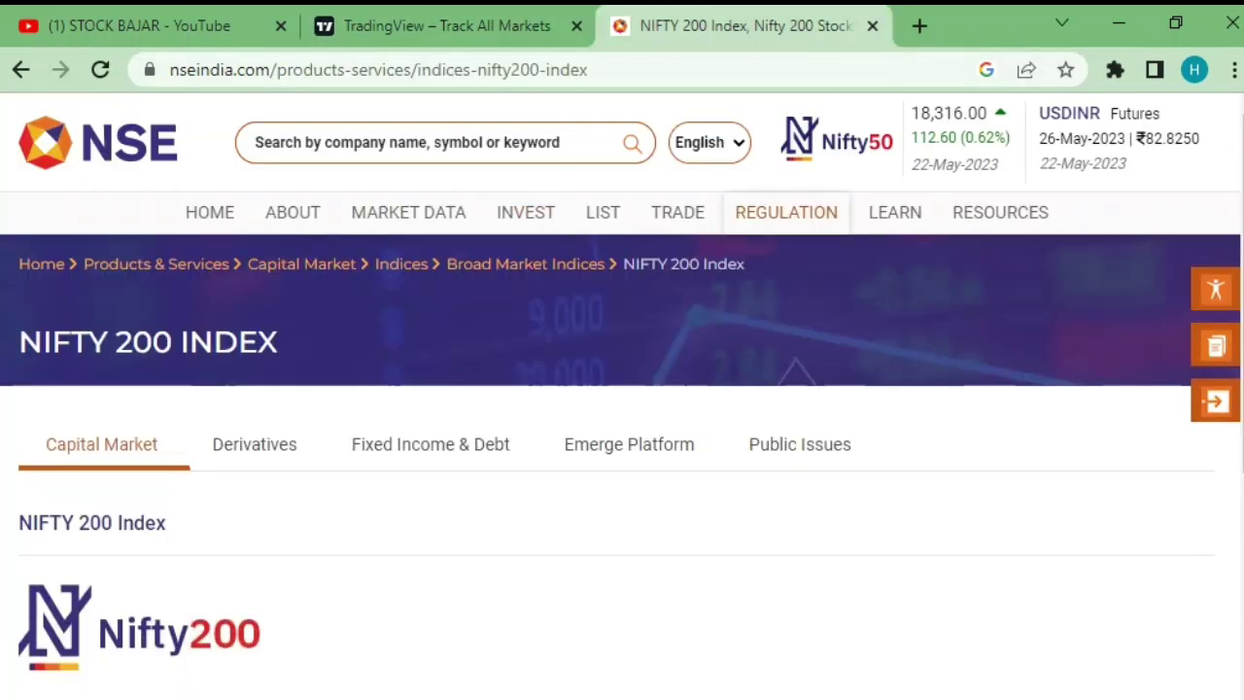
{"action": "key", "text": "alt+Tab"}
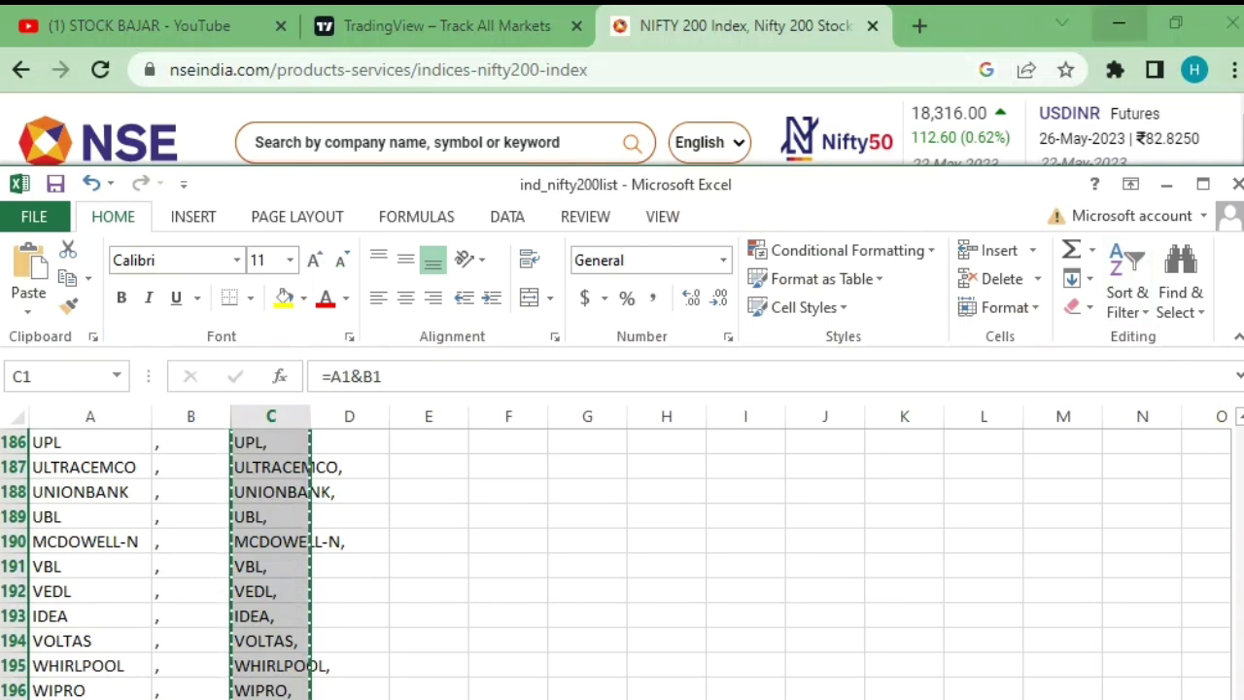
{"action": "left_click", "coordinate": [1119, 23]}
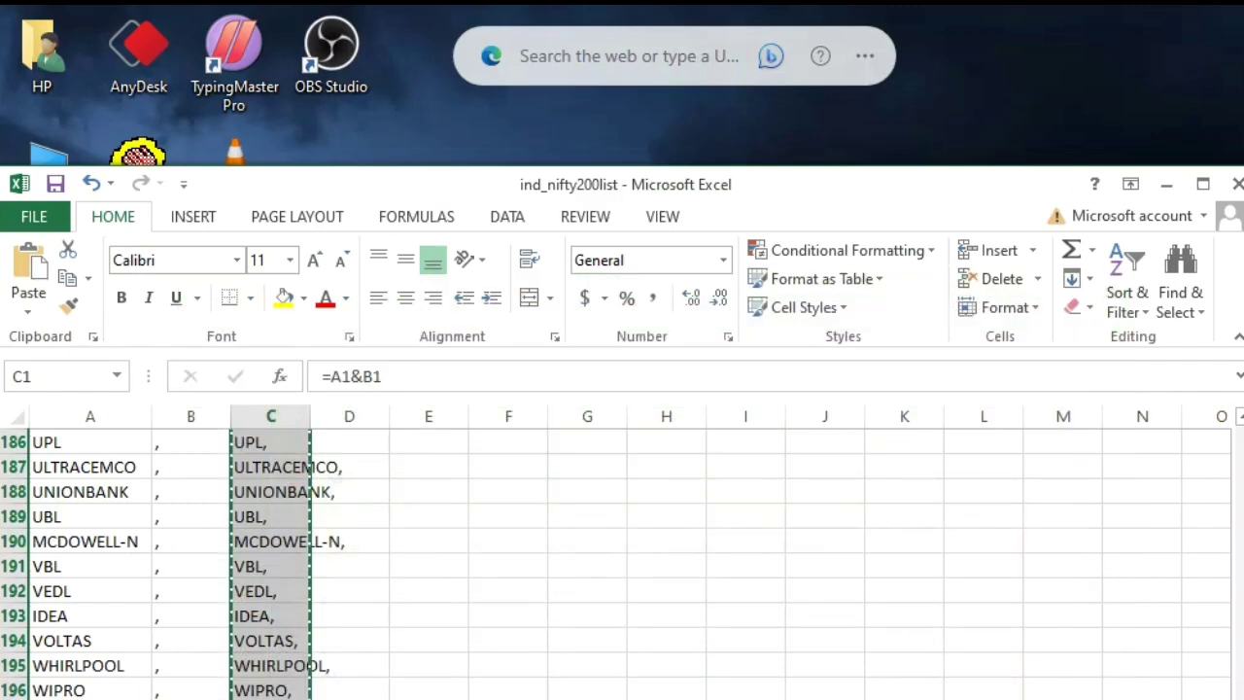
{"action": "key", "text": "alt+Tab"}
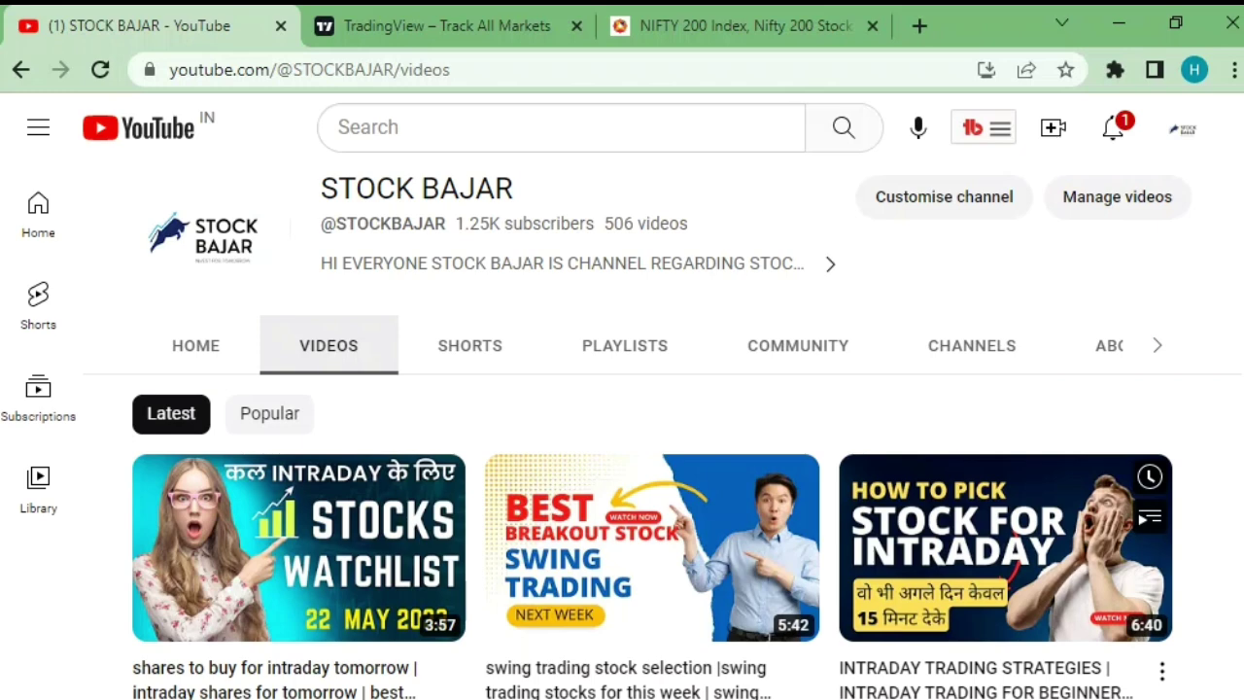
{"action": "left_click", "coordinate": [739, 26]}
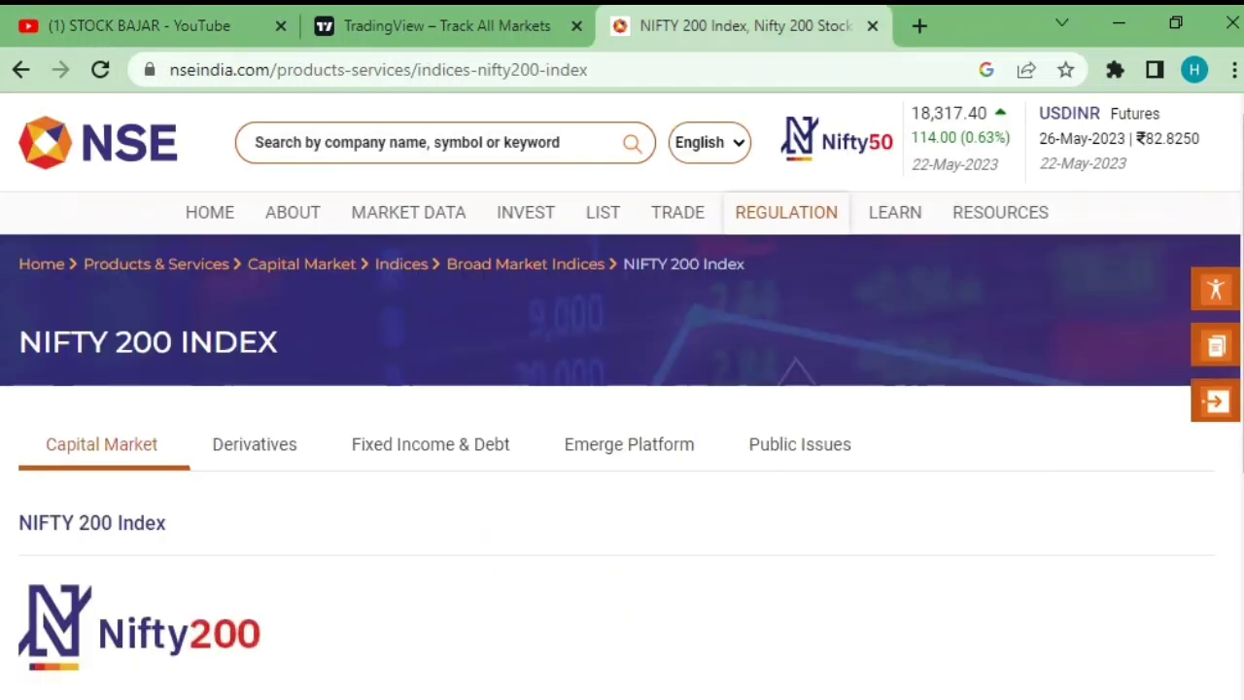
{"action": "left_click", "coordinate": [448, 25]}
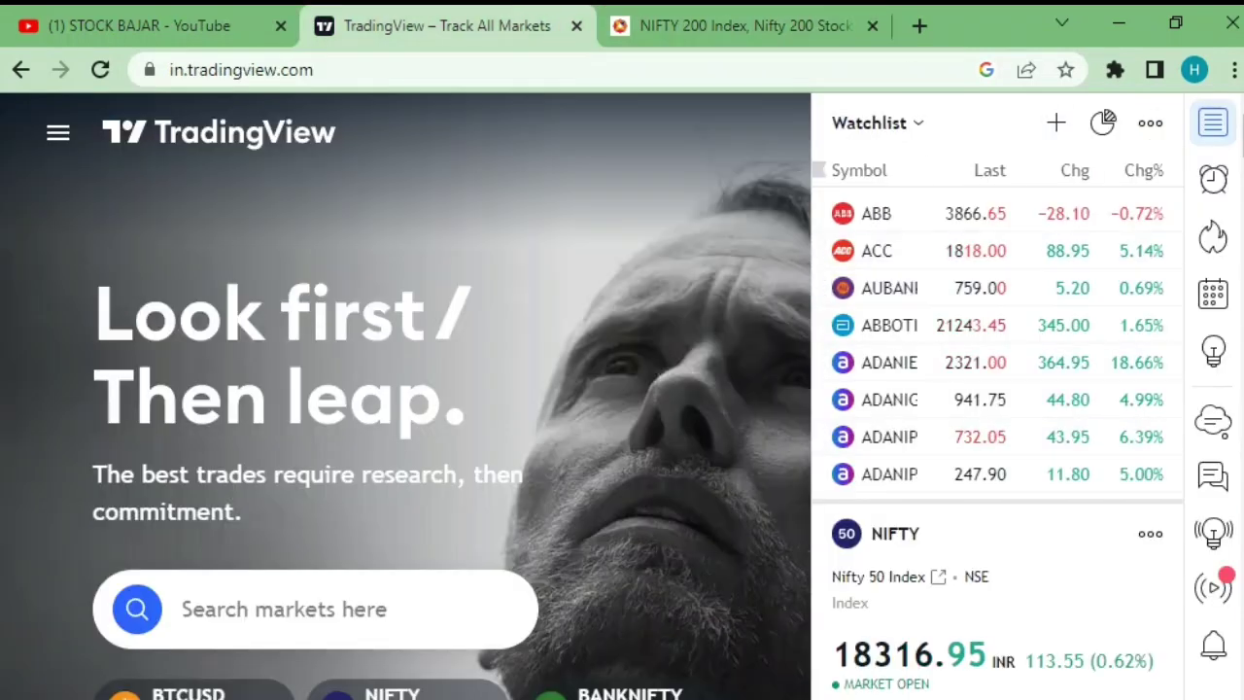